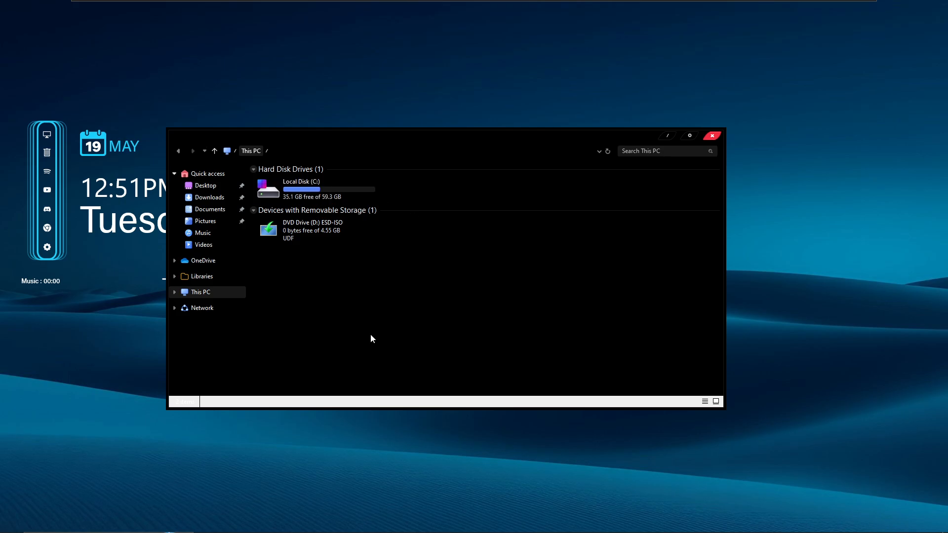
Open Local Disk (C:) to view its folders in the themed window, reposition the window, and close it
right_click(295, 189)
click(337, 193)
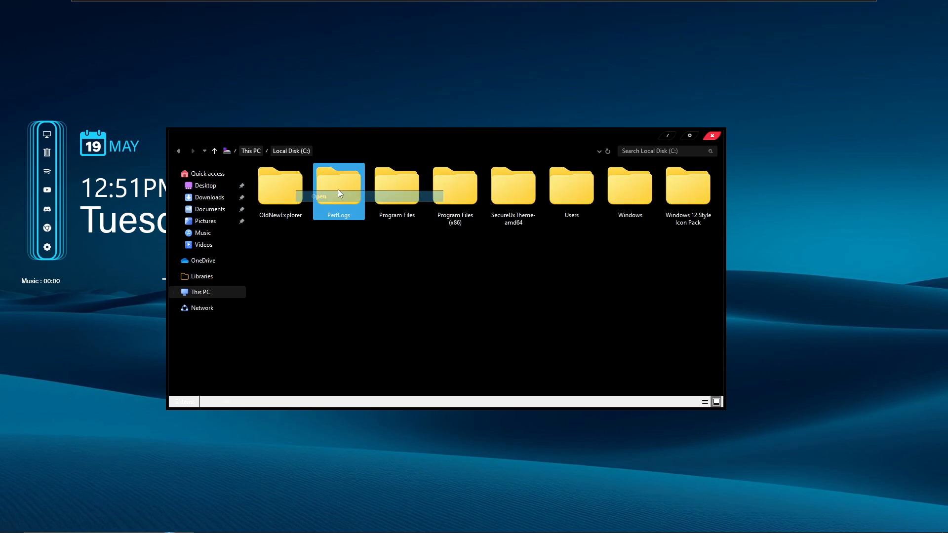
double_click(366, 134)
drag(385, 9, 420, 57)
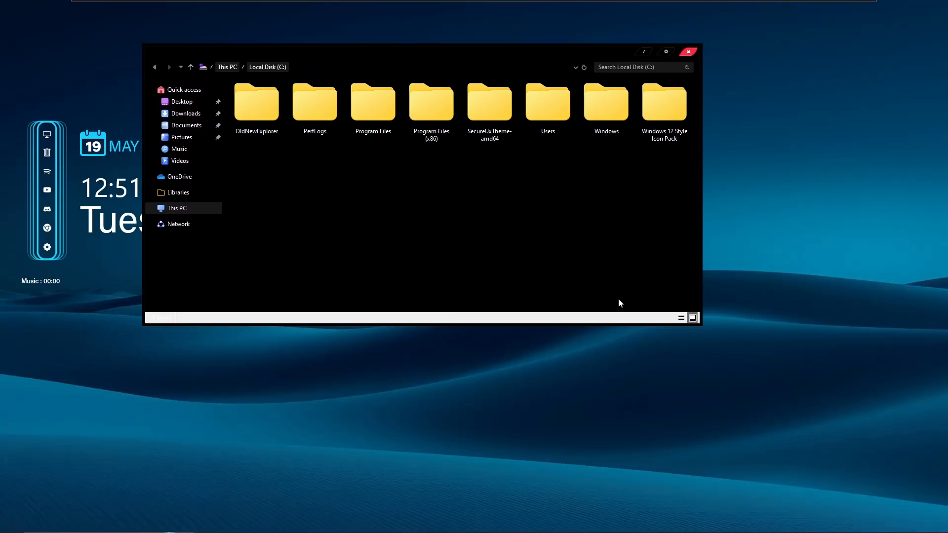
click(689, 52)
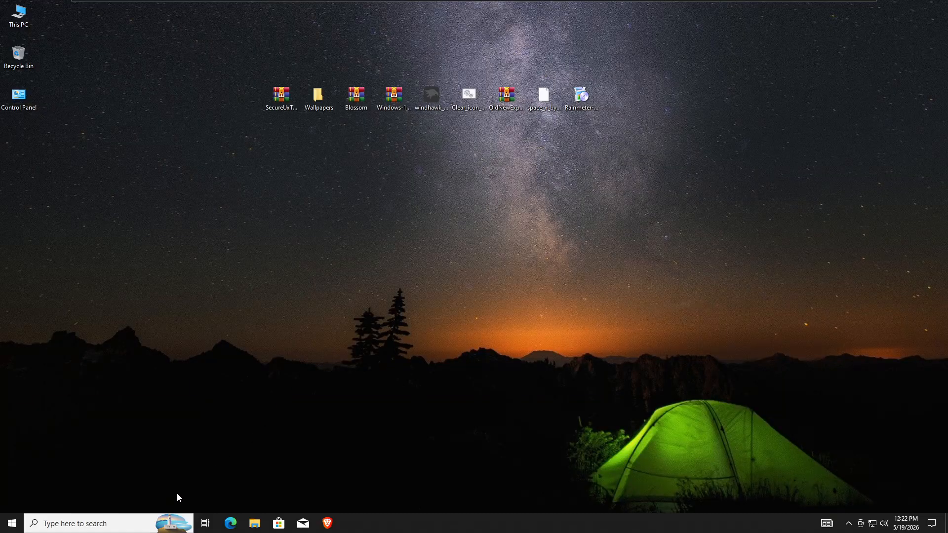
Turn on system protection for Local Disk (C:) in the restore point settings
click(175, 518)
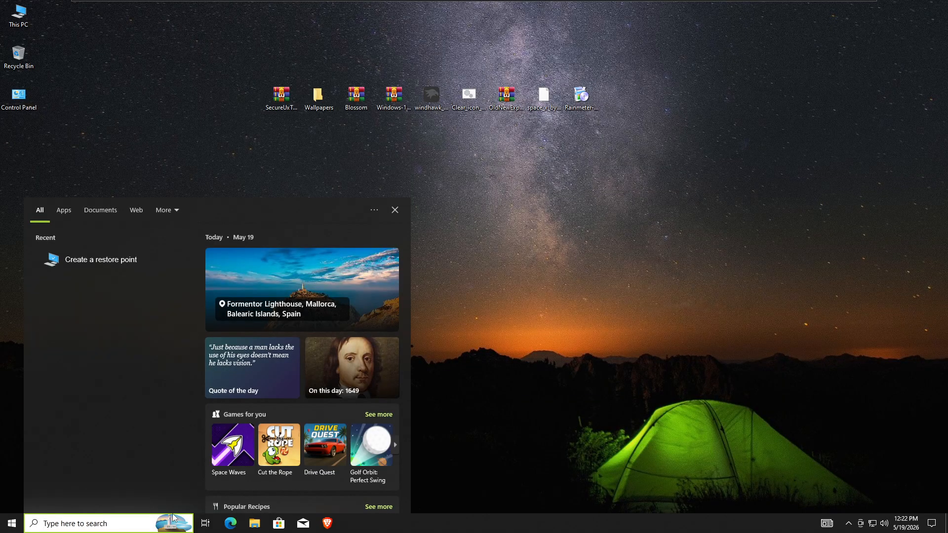
text(Create)
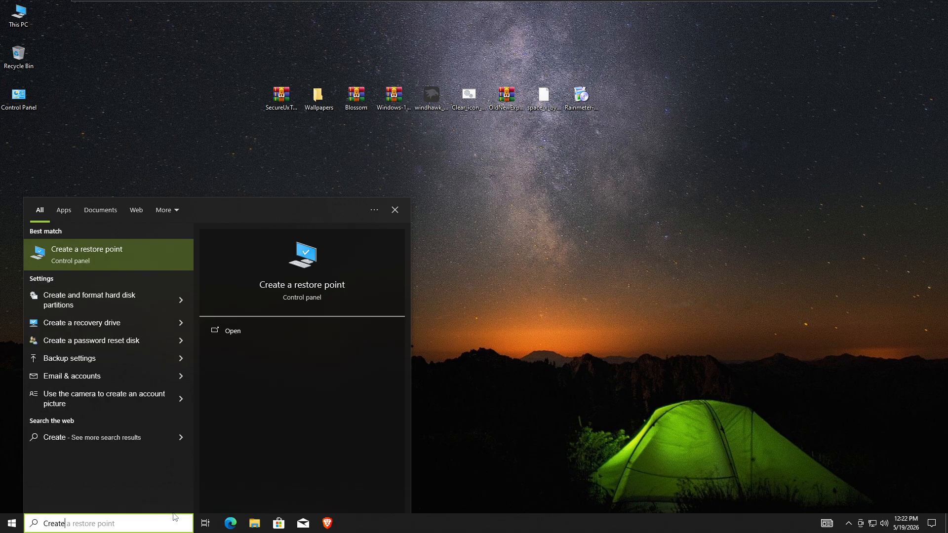
click(86, 260)
click(165, 231)
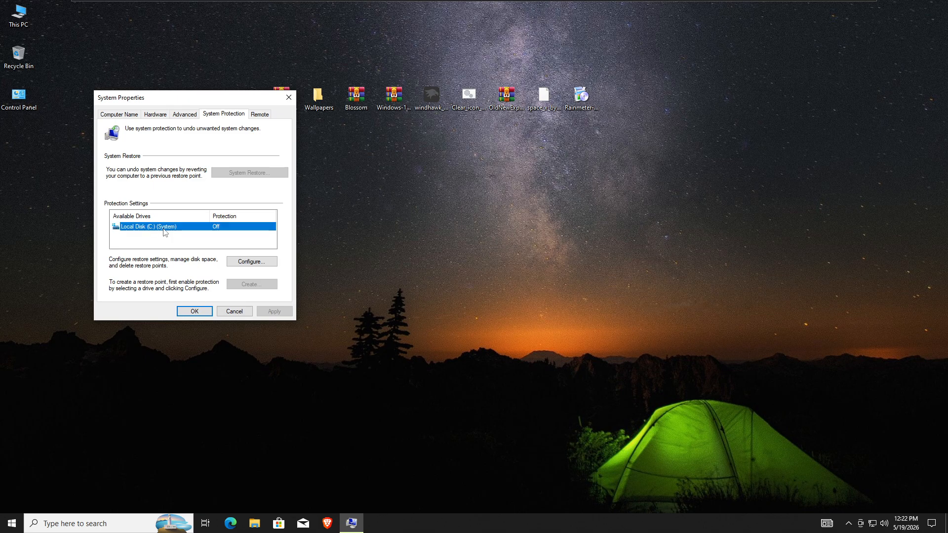
click(237, 263)
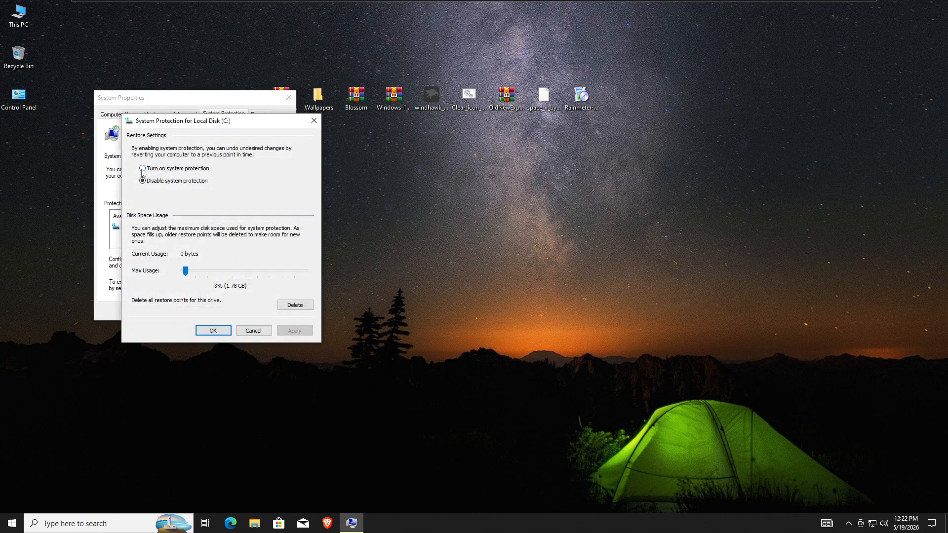
click(297, 330)
click(213, 331)
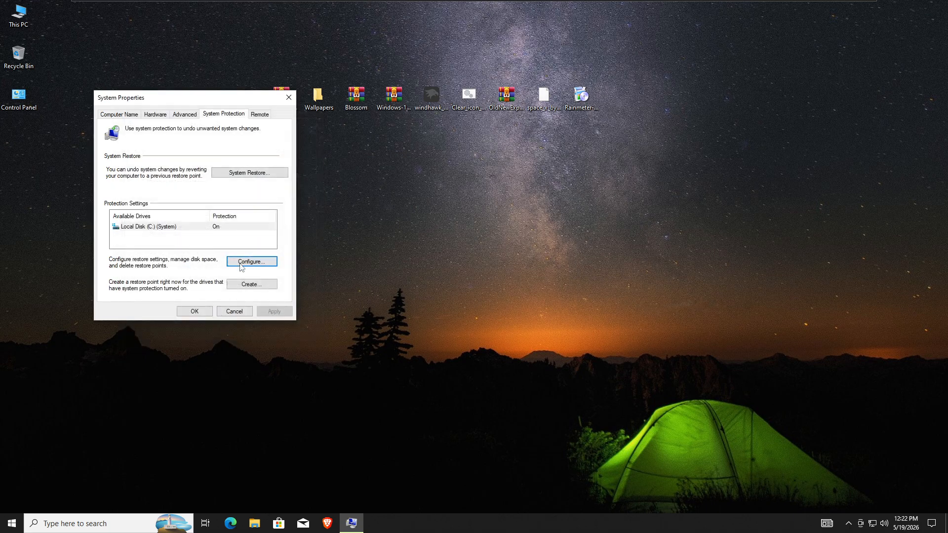
Create a restore point with the description "Win1" and close System Properties
click(253, 285)
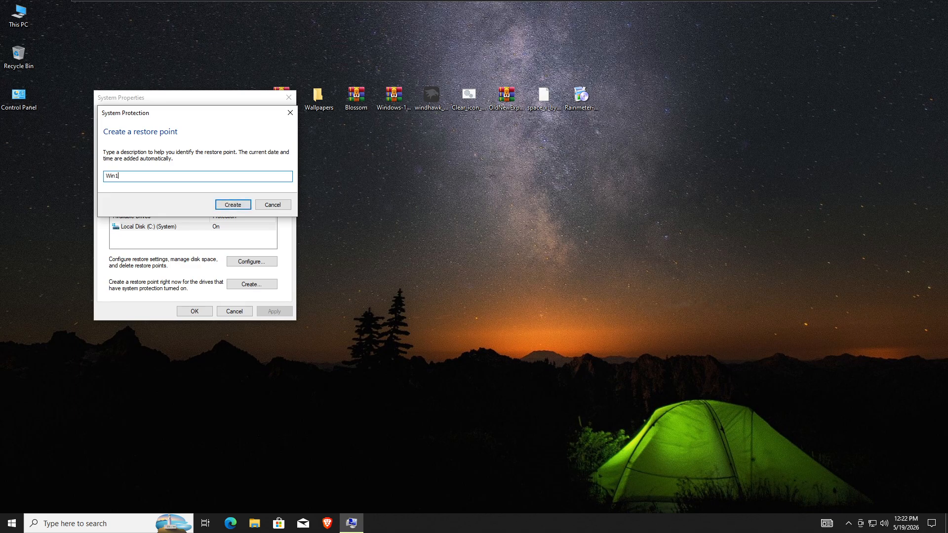
click(233, 207)
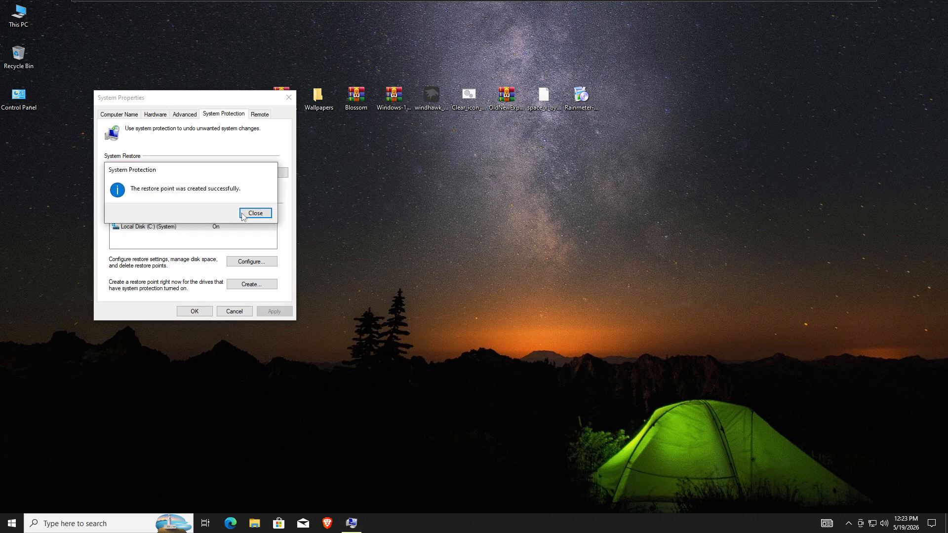
click(244, 215)
click(195, 311)
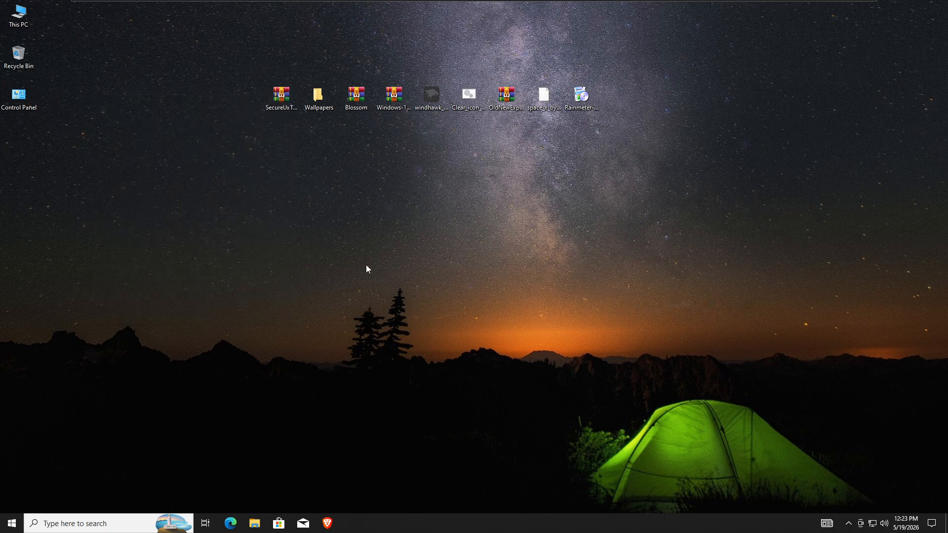
Extract the SecureUxTheme-amd64 archive into its own folder on the desktop
right_click(282, 113)
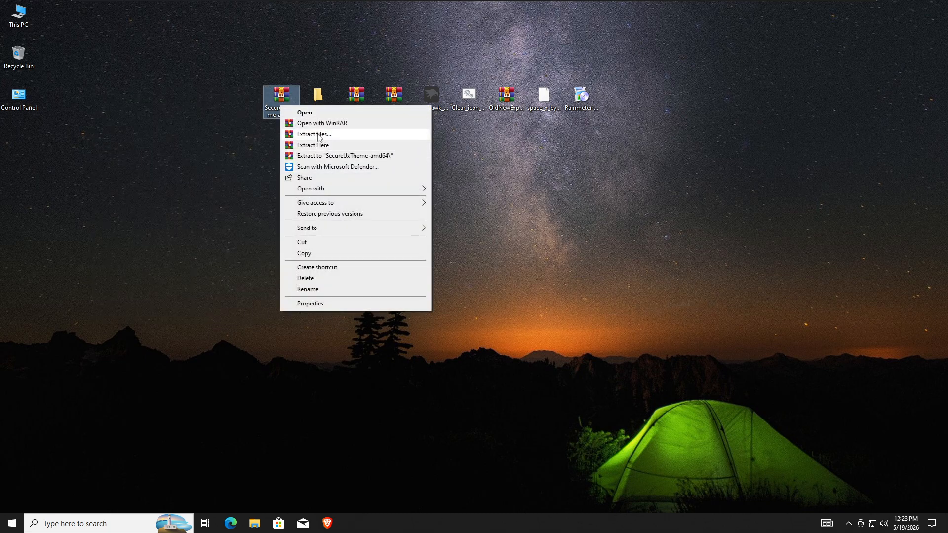
click(301, 137)
click(503, 372)
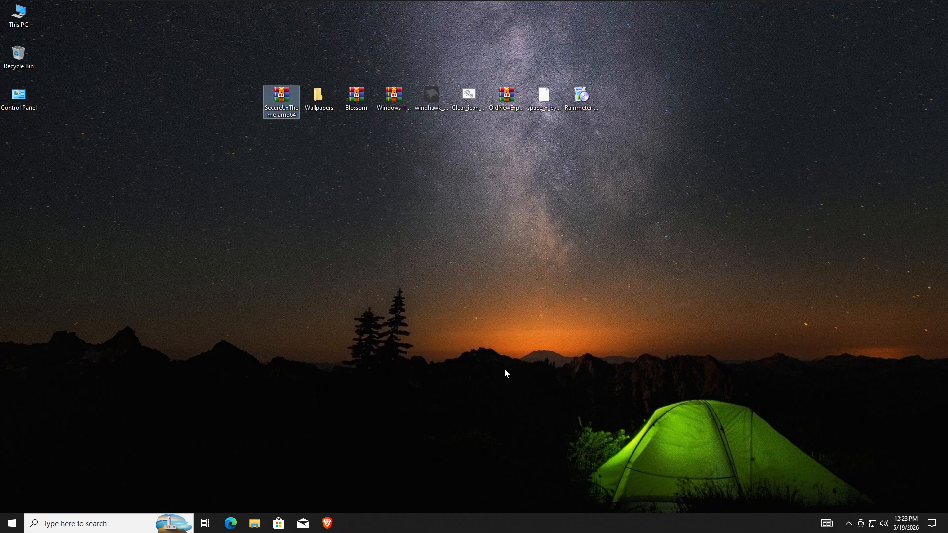
Move the extracted SecureUxTheme-amd64 folder from the desktop to the root of Local Disk (C:)
right_click(31, 139)
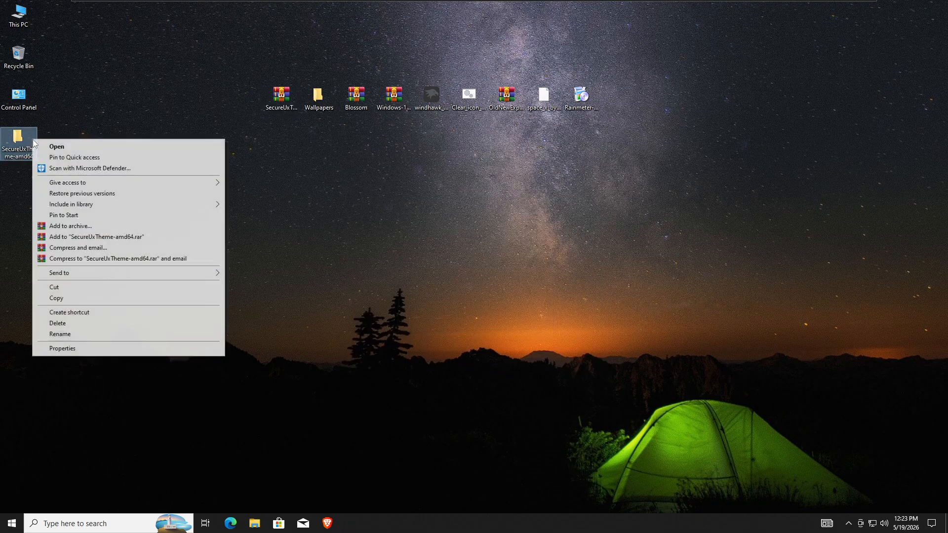
click(81, 286)
right_click(11, 8)
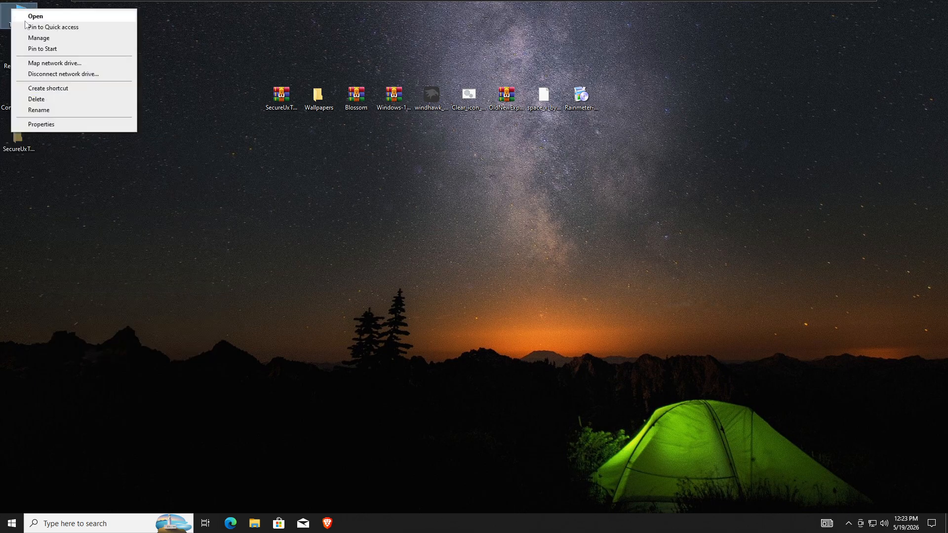
click(69, 15)
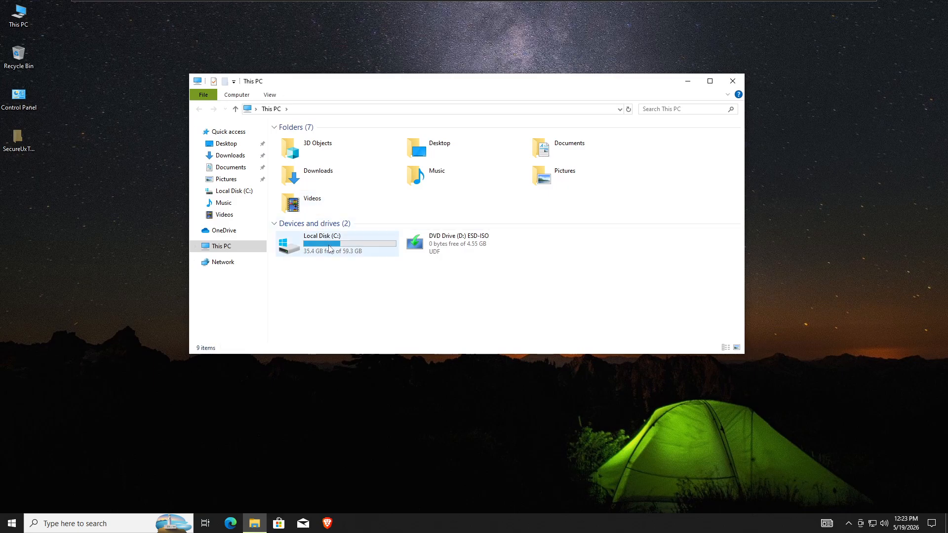
right_click(328, 247)
click(352, 253)
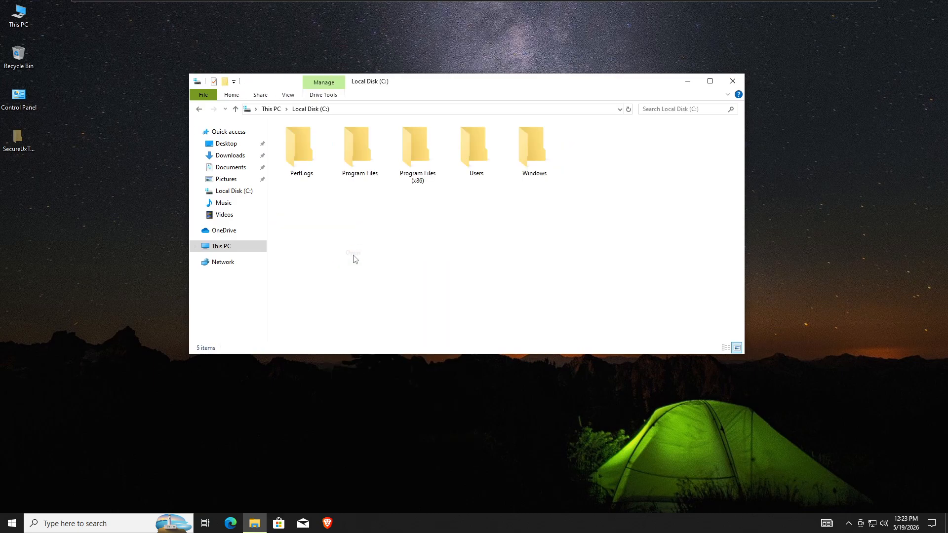
right_click(602, 239)
click(617, 290)
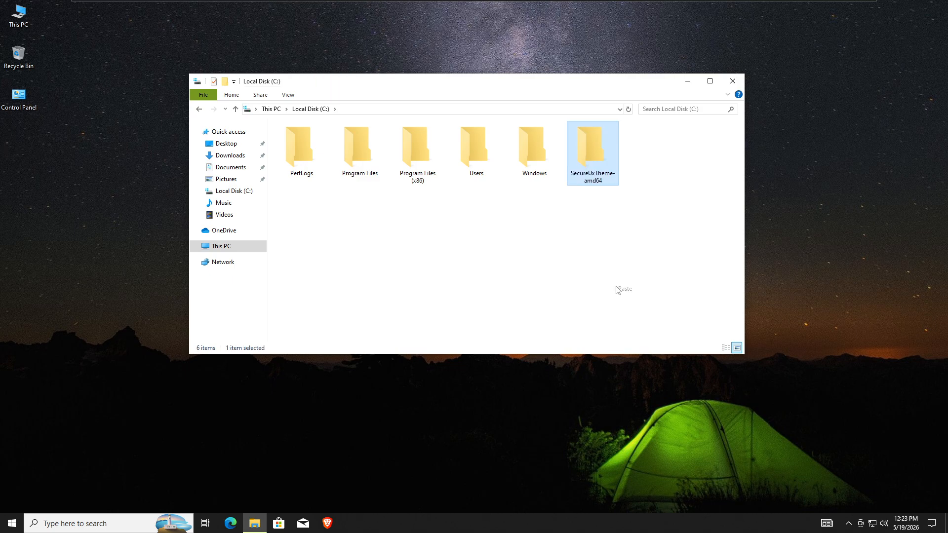
Run ThemeTool from the SecureUxTheme-amd64 folder as administrator
right_click(587, 162)
click(604, 170)
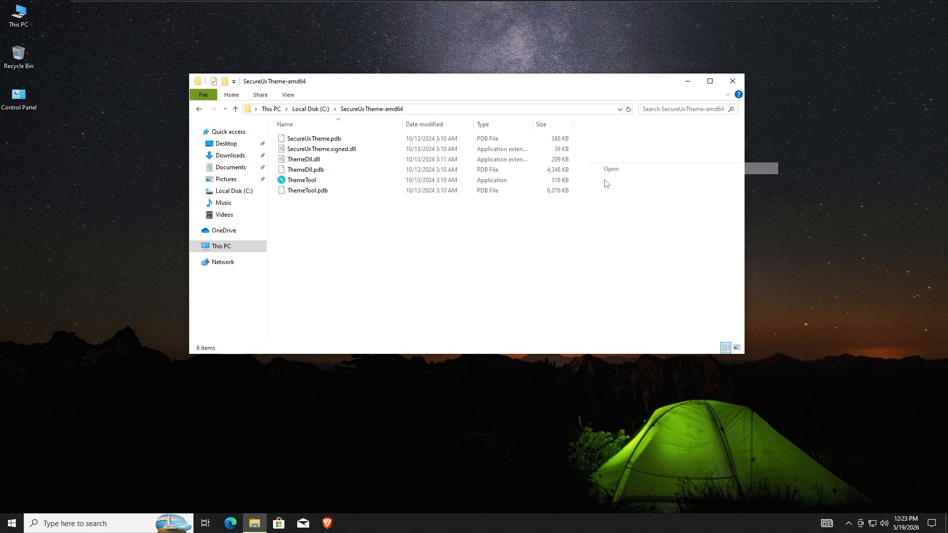
right_click(301, 181)
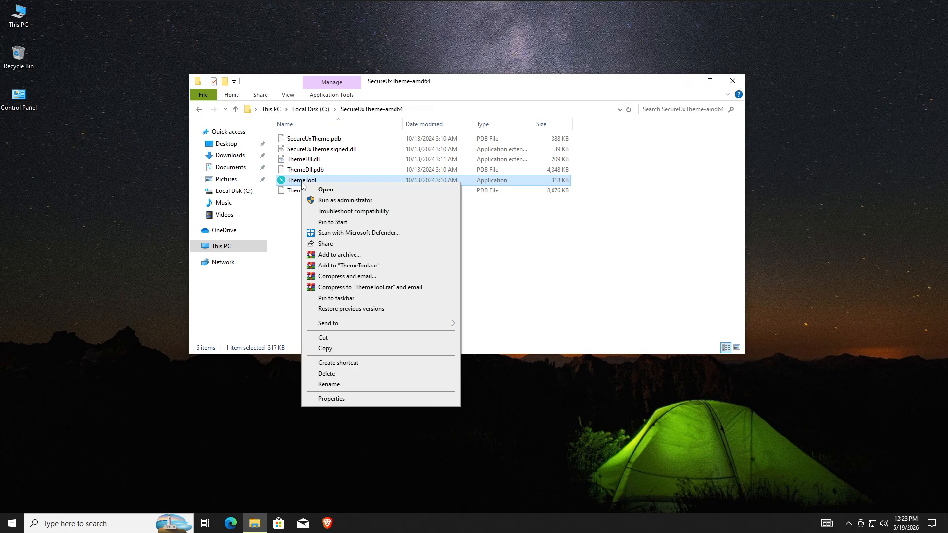
click(344, 206)
click(440, 326)
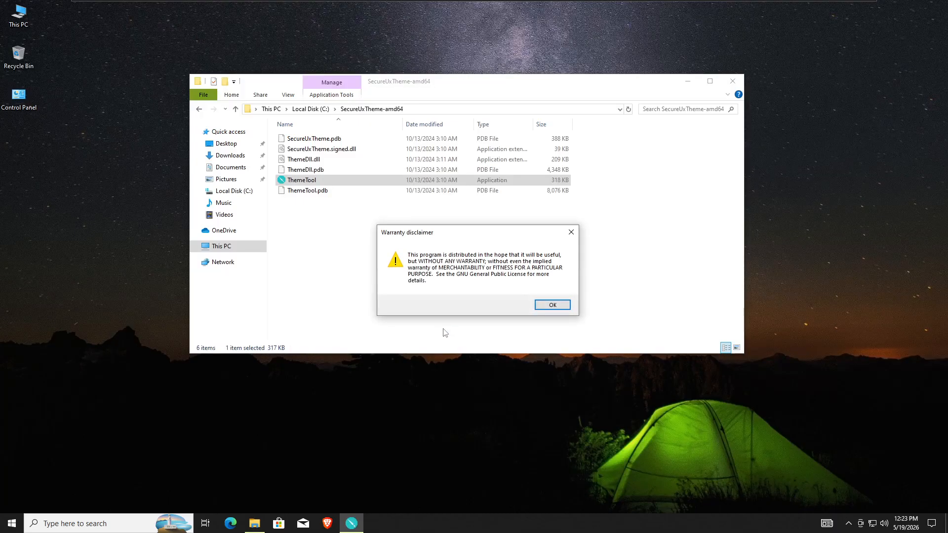
Accept the warranty disclaimer, install the patcher with Hook SystemSettings, Hook LogonUI and Remove DefaultColors enabled, and reboot
click(549, 306)
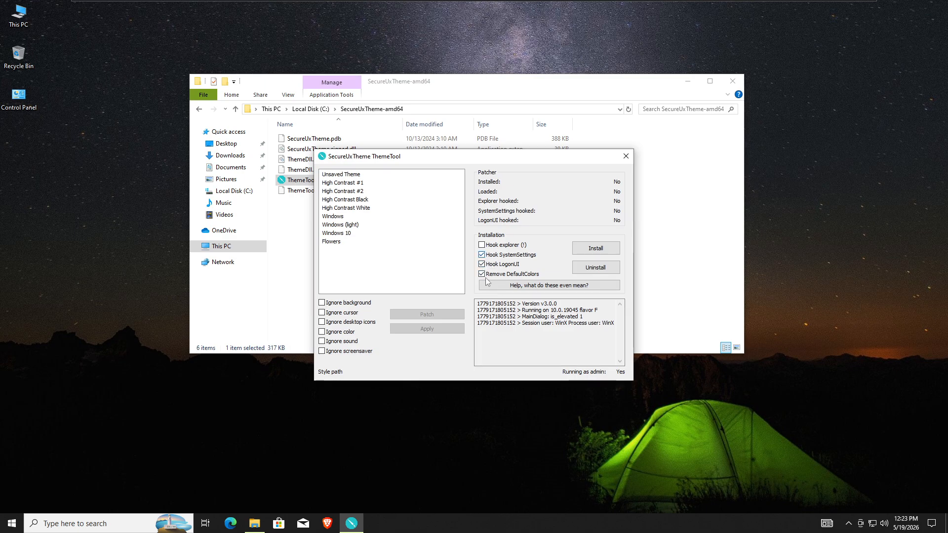
click(591, 252)
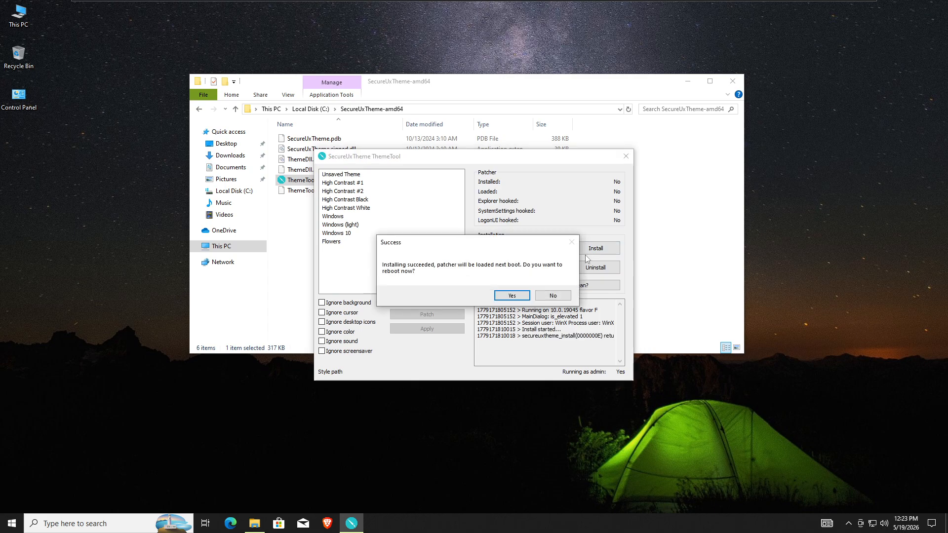
click(512, 296)
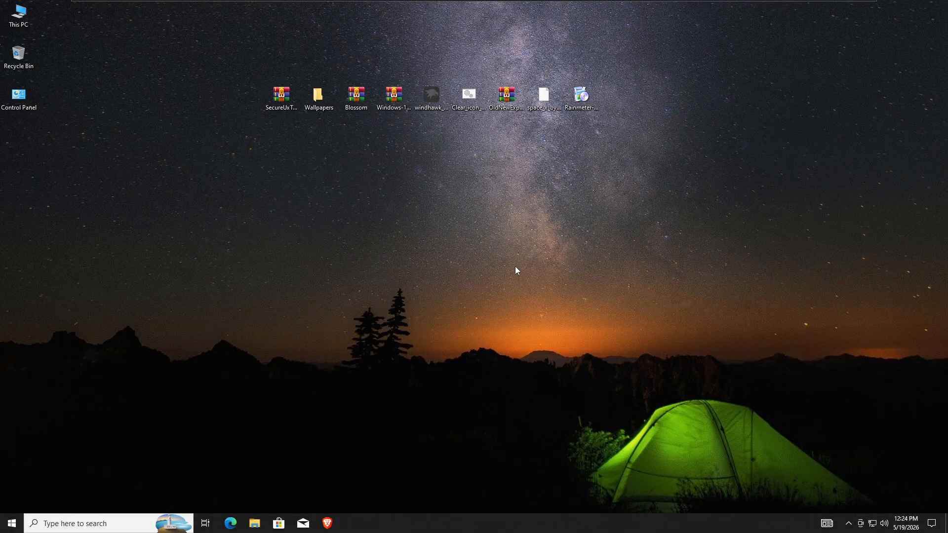
Extract the Blossom archive into its own folder on the desktop
right_click(355, 101)
click(397, 129)
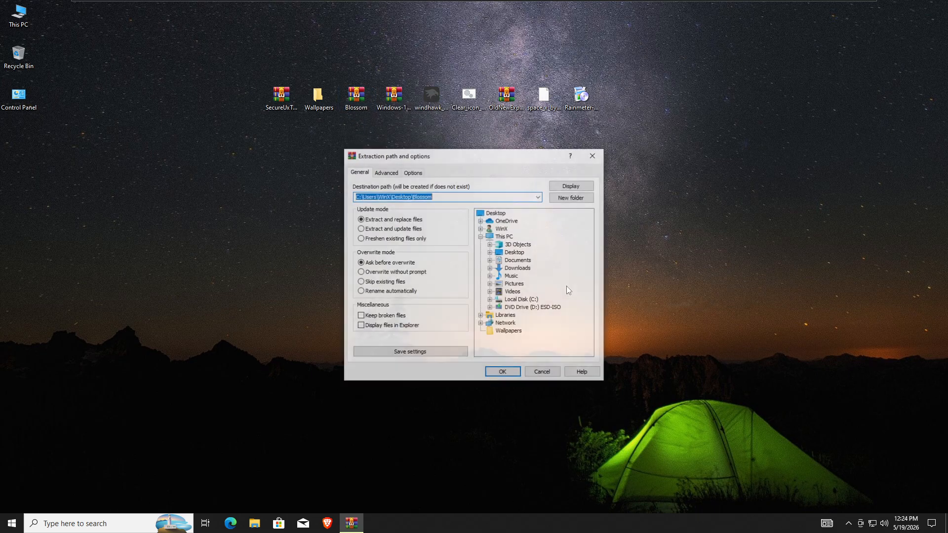
click(501, 372)
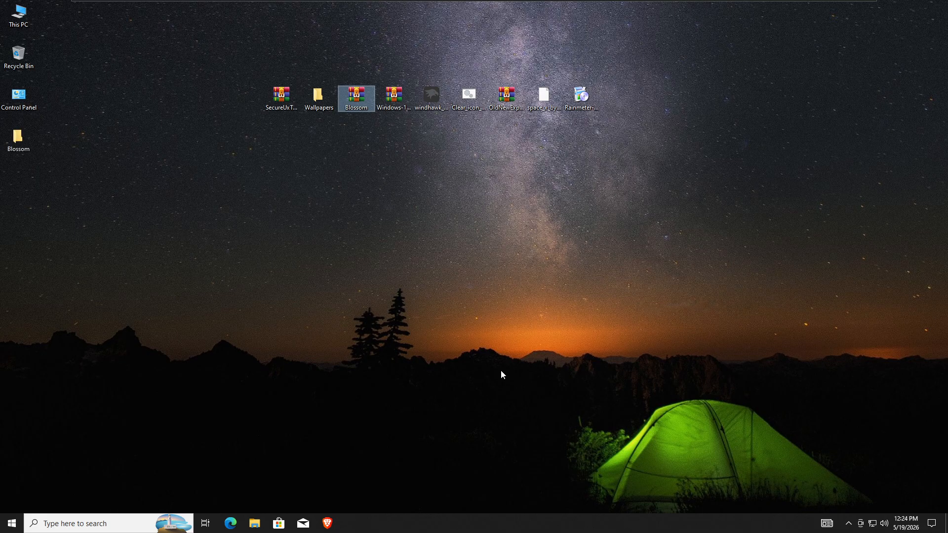
Copy the Blossom folder and the three Blossom theme files from the extracted theme's AeroGlass folder
click(17, 138)
right_click(18, 140)
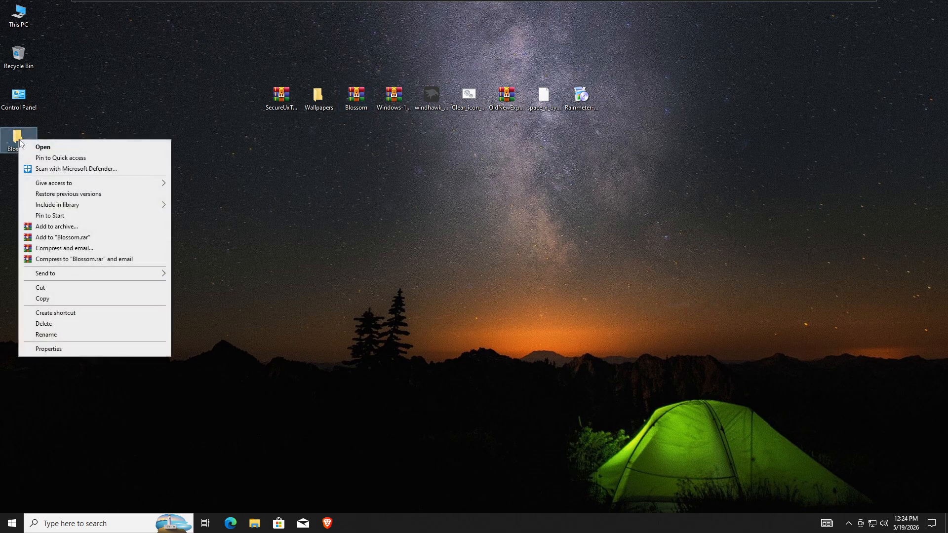
click(34, 147)
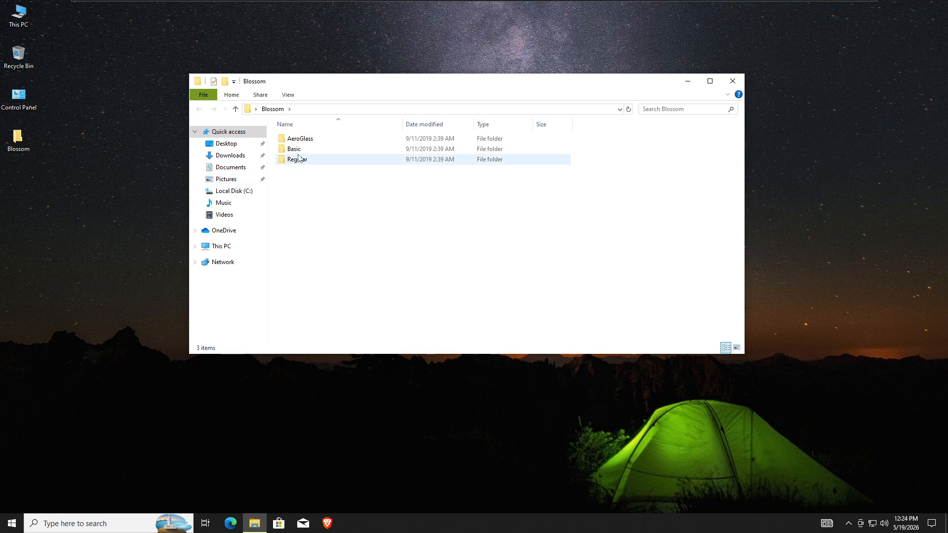
right_click(313, 142)
click(330, 145)
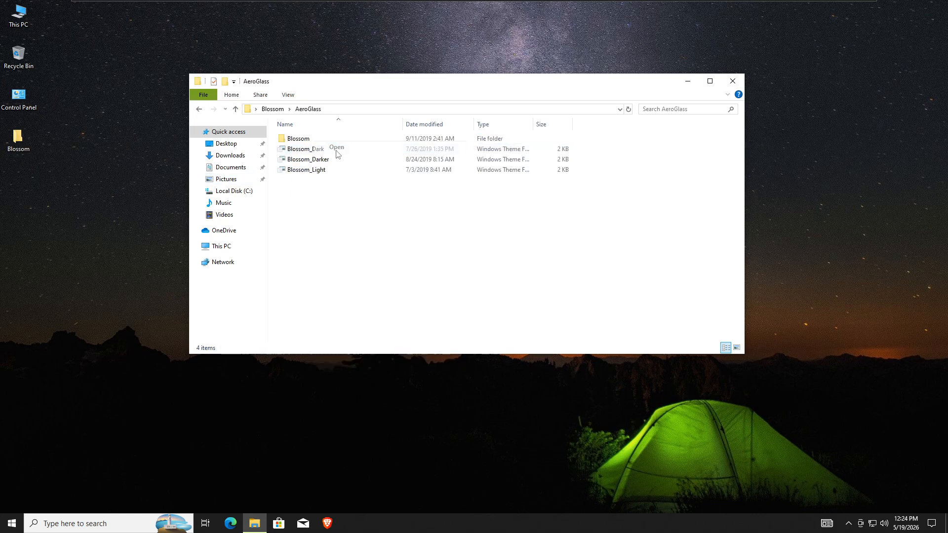
drag(333, 242, 322, 121)
right_click(348, 142)
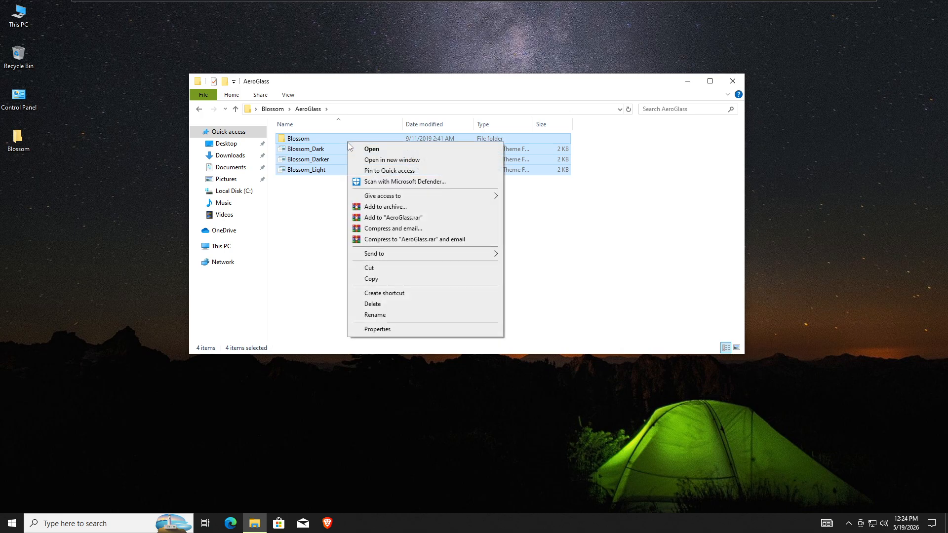
click(375, 279)
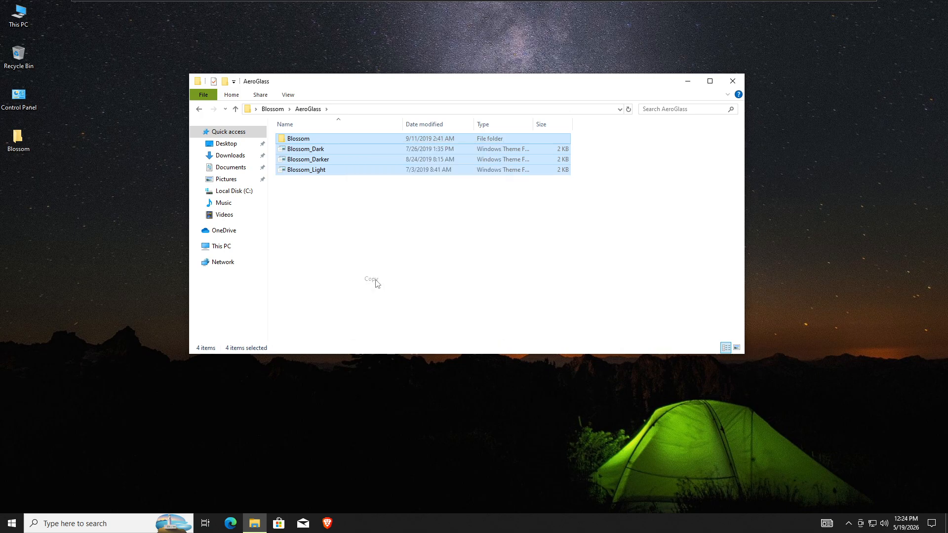
Open the Windows folder on Local Disk (C:) in a new window from This PC
right_click(8, 14)
click(33, 22)
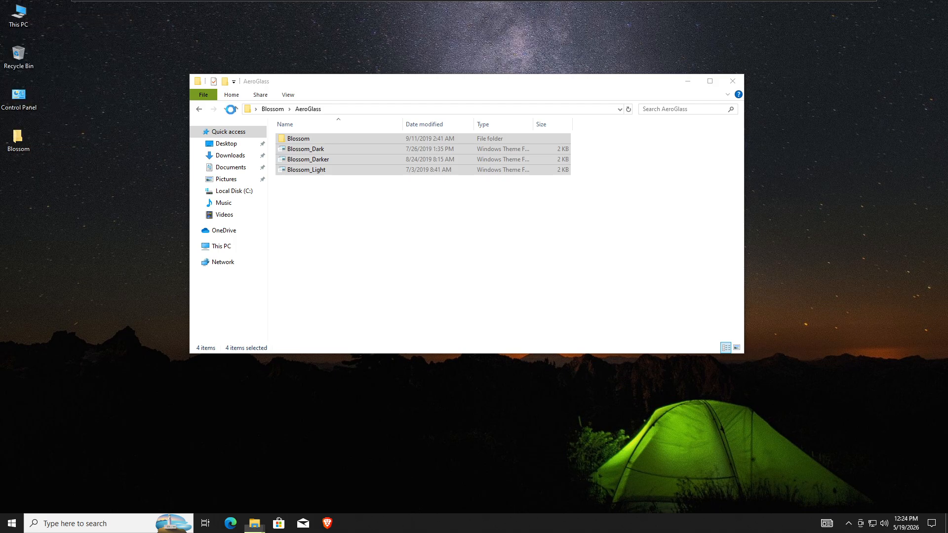
right_click(356, 265)
click(368, 269)
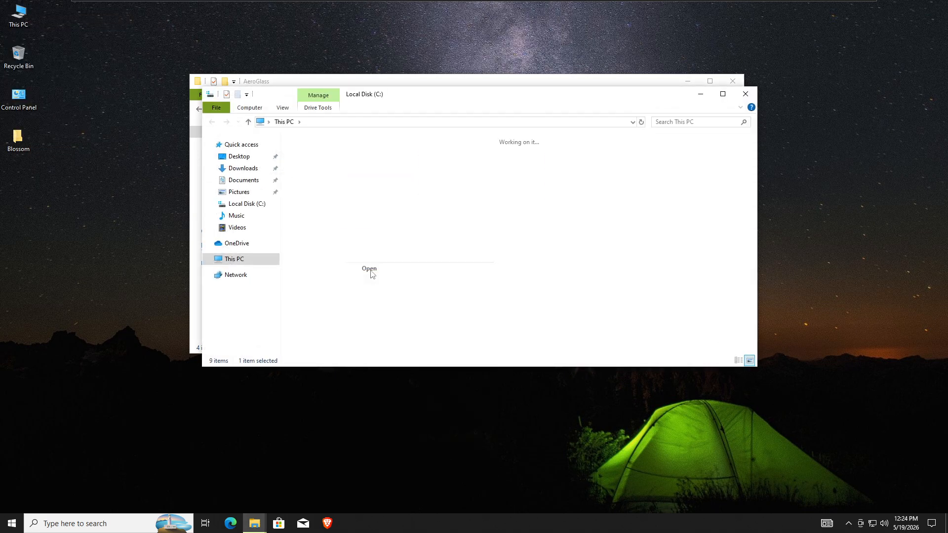
right_click(606, 167)
click(627, 174)
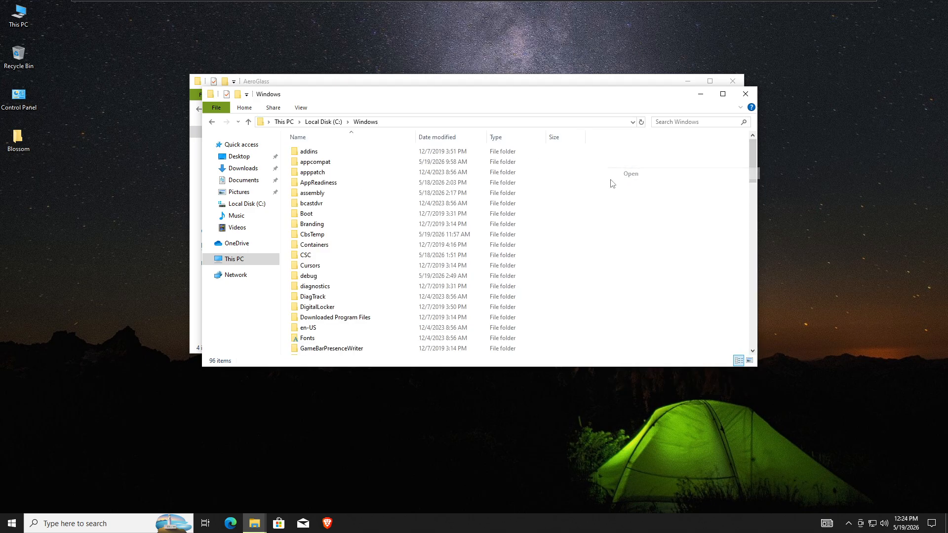
Open the Themes folder inside the Windows folder's Resources folder
click(498, 196)
scroll(498, 197, down, 15)
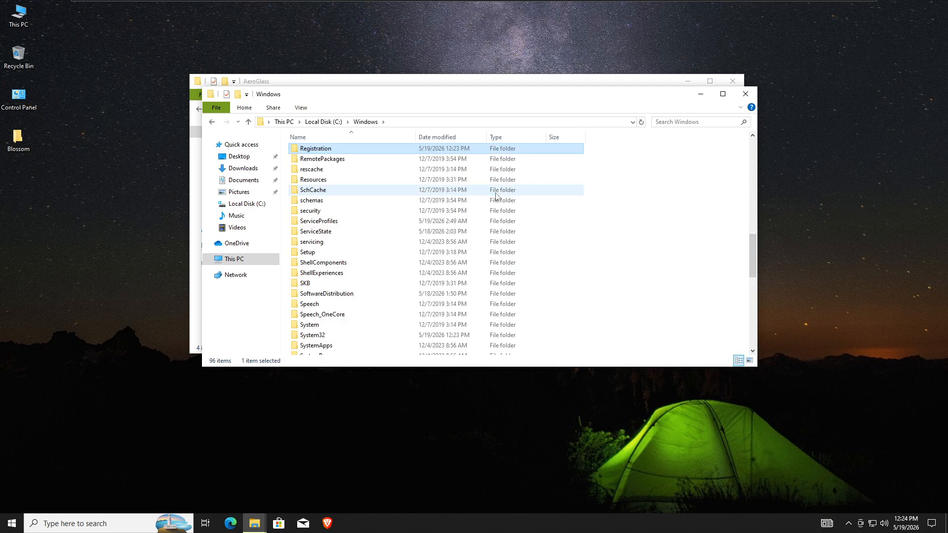
right_click(340, 175)
click(365, 184)
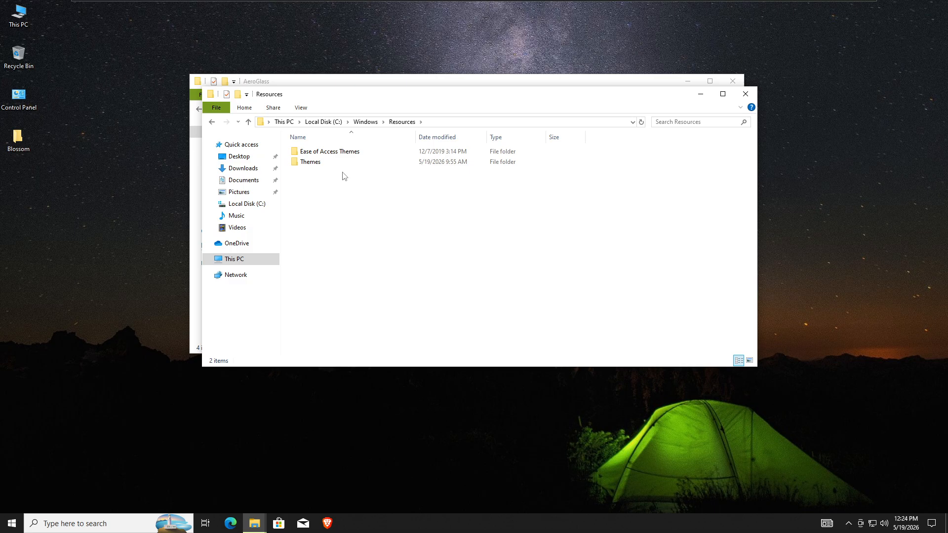
click(335, 164)
right_click(335, 165)
click(361, 173)
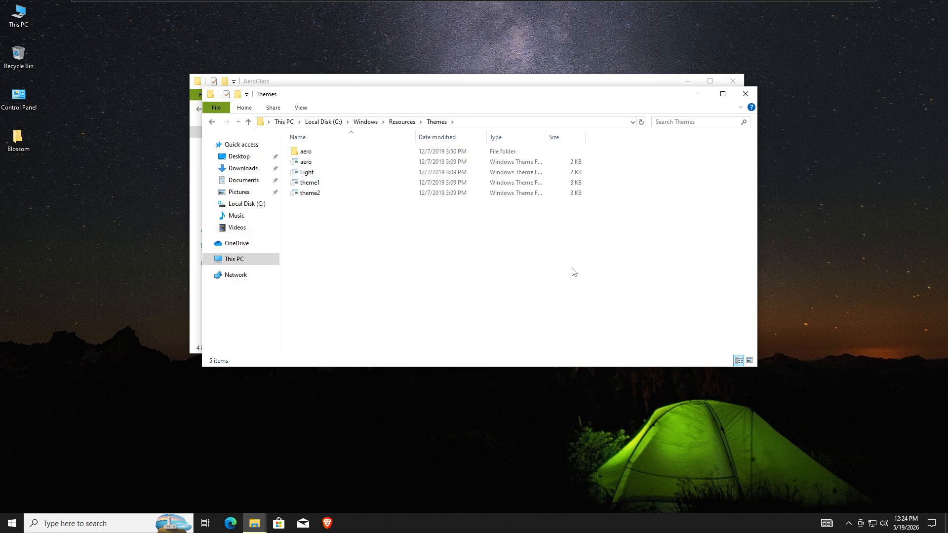
Paste the copied Blossom folder and theme files into the Themes folder with administrator permission, and close both folder windows
right_click(583, 256)
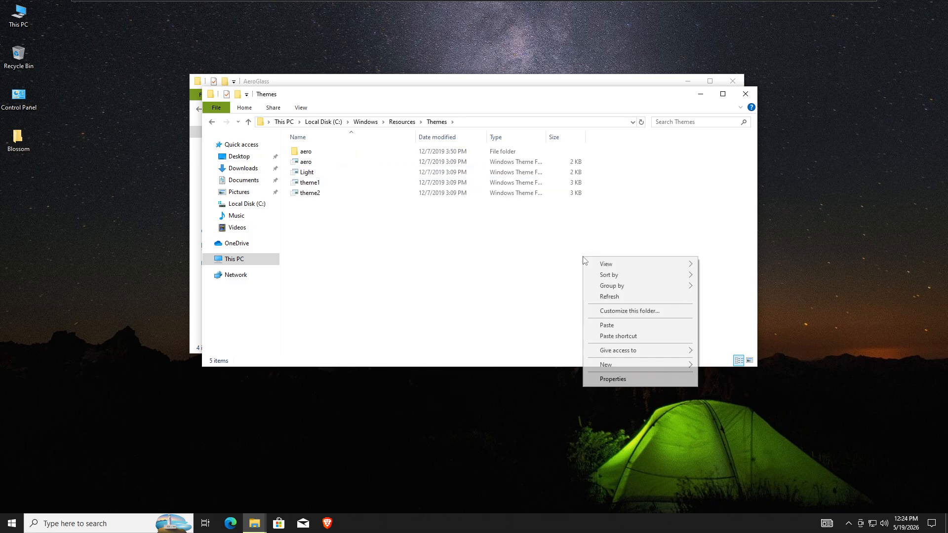
click(606, 326)
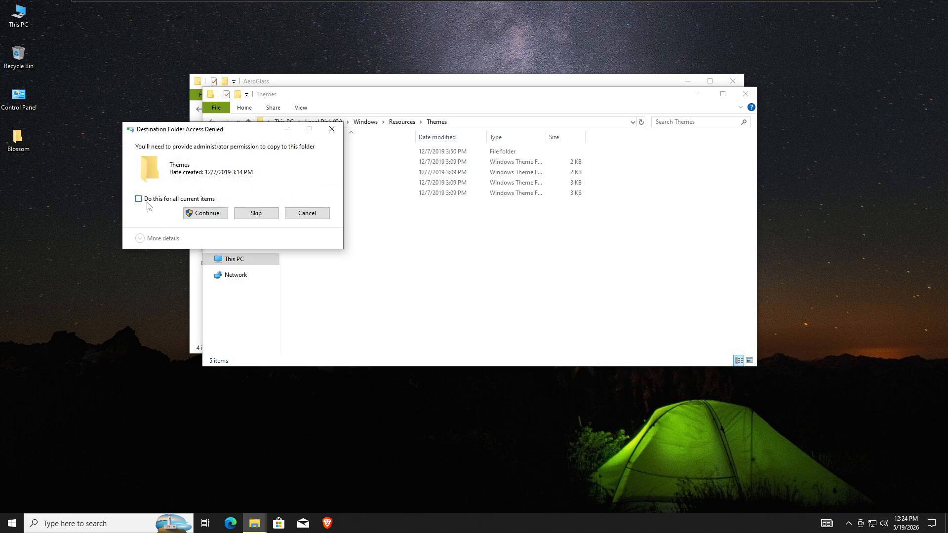
click(204, 213)
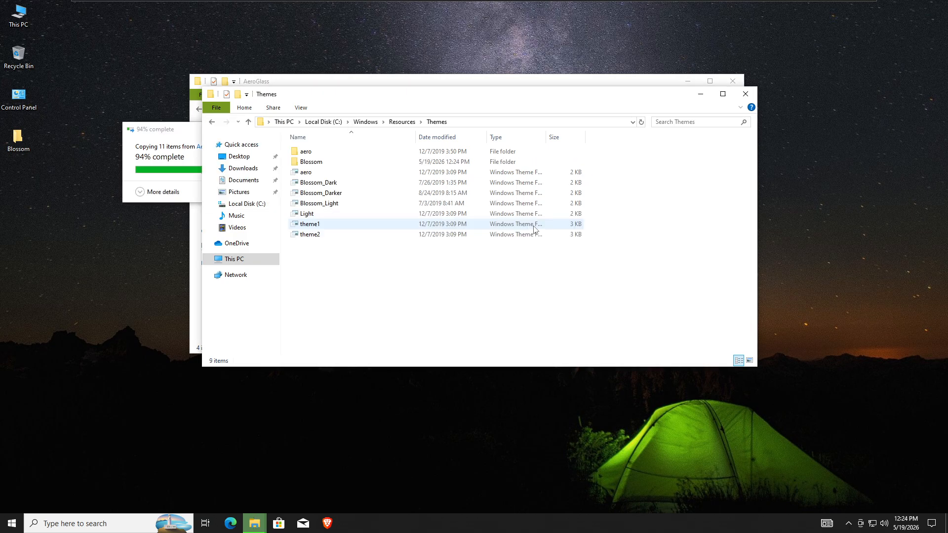
click(746, 94)
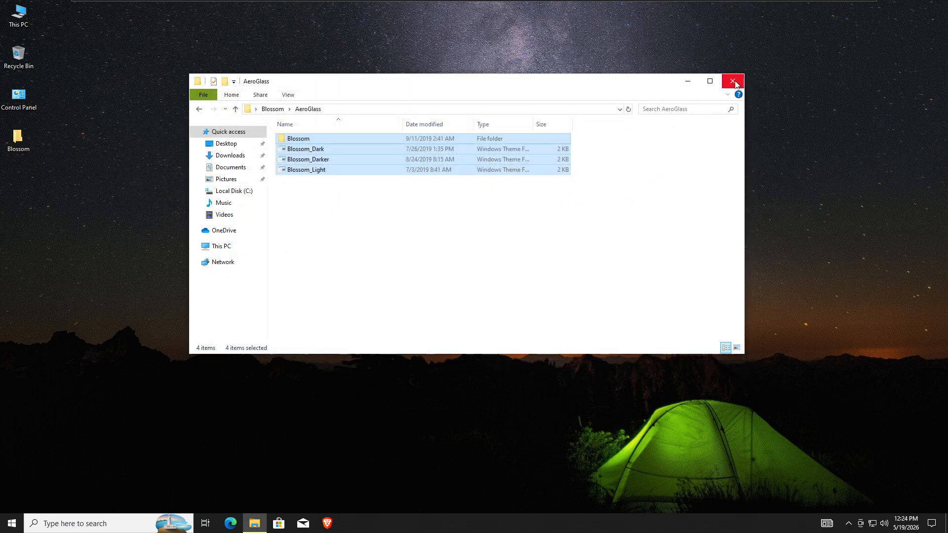
click(732, 80)
Set Min_moreDetail_x2_2752x1536_1 from the Wallpapers folder as the desktop background and close the folder
right_click(316, 101)
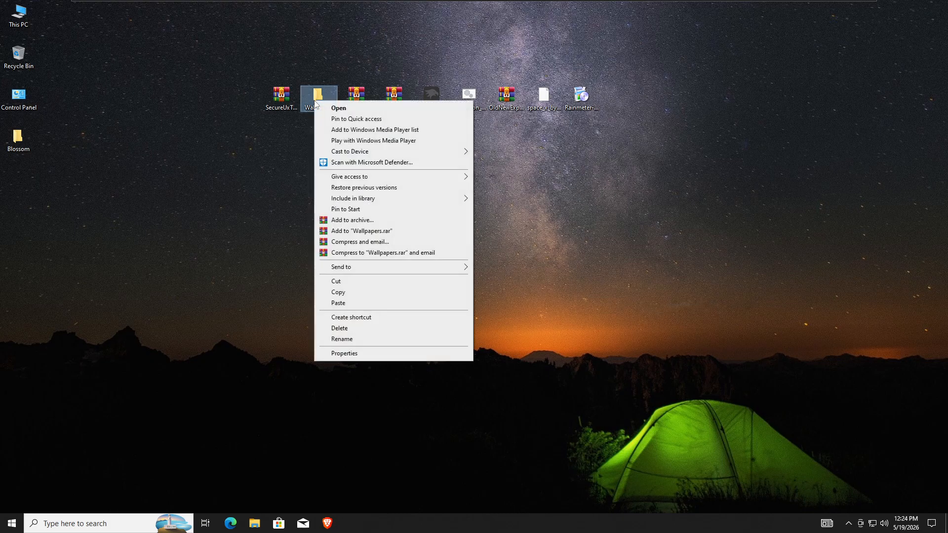
click(337, 110)
drag(478, 168, 271, 171)
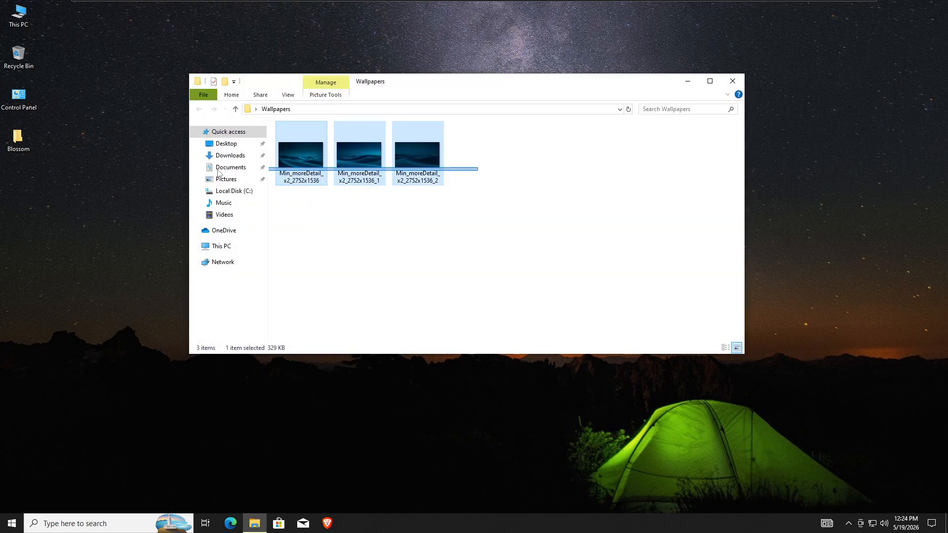
click(364, 175)
right_click(364, 176)
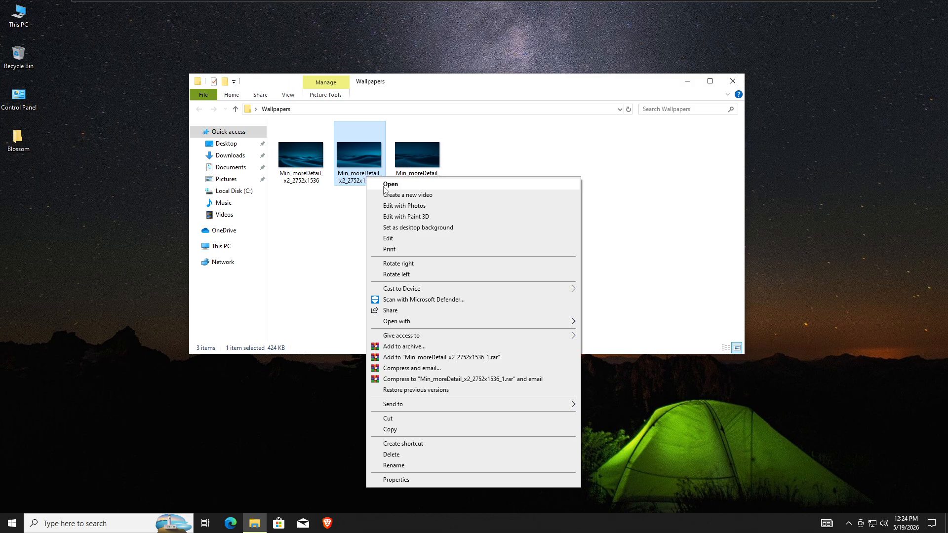
click(413, 228)
drag(409, 93, 380, 82)
click(702, 76)
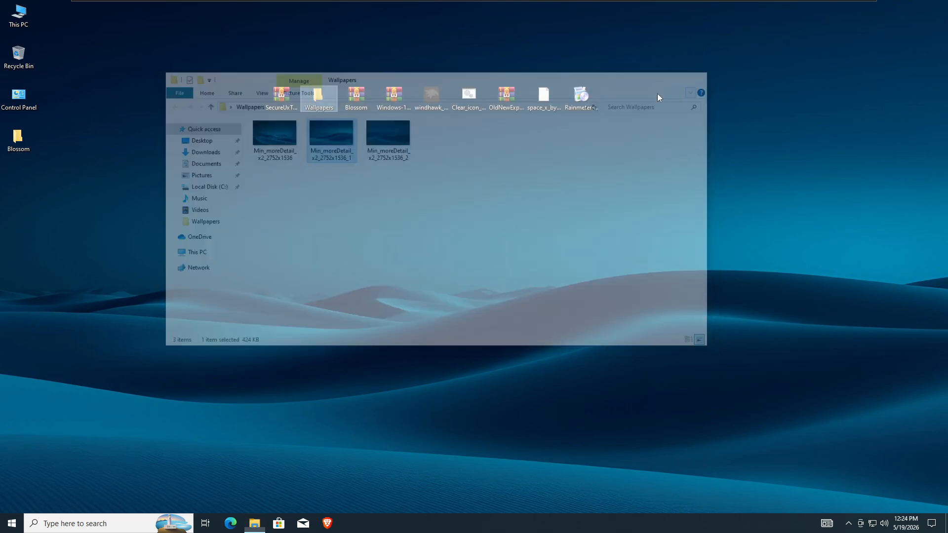
Open the SecureUxTheme-amd64 folder on Local Disk (C:) from This PC
right_click(20, 14)
click(62, 21)
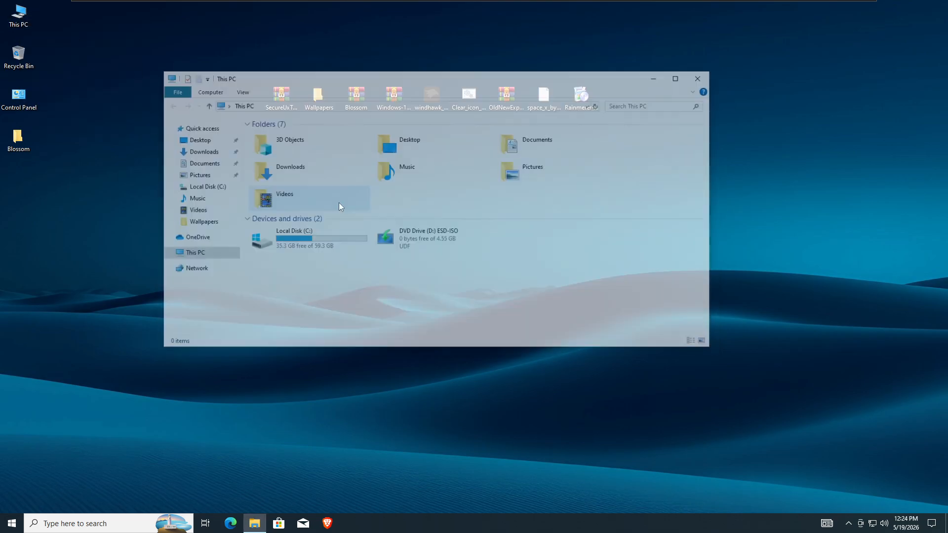
right_click(286, 235)
click(311, 242)
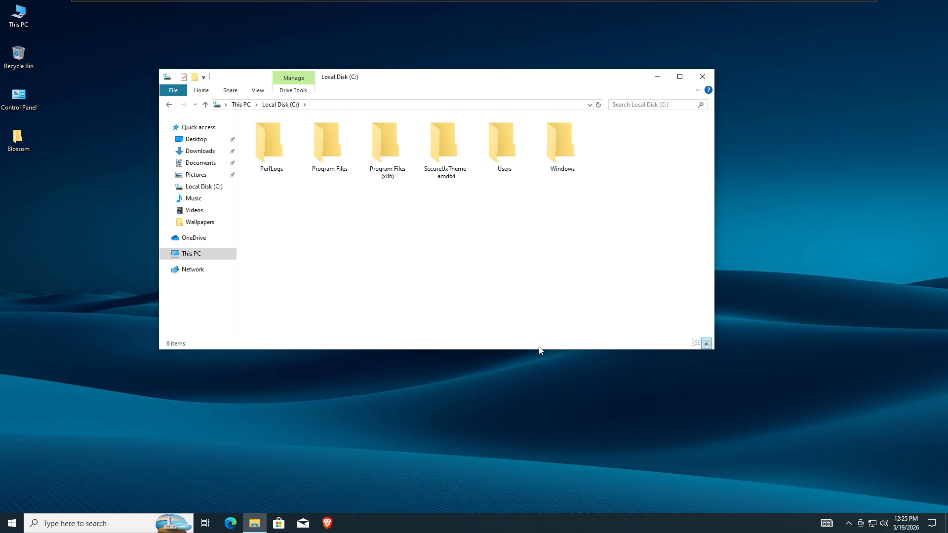
right_click(447, 164)
click(461, 170)
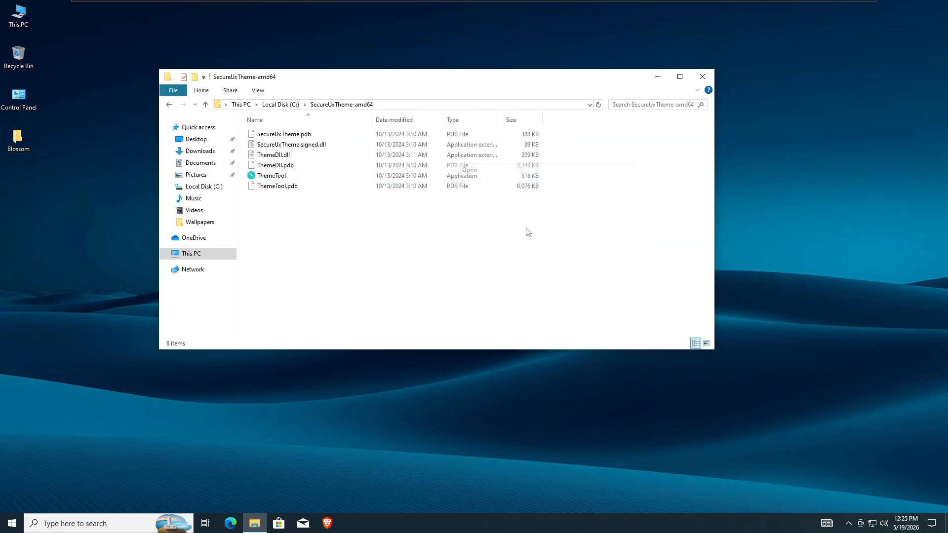
Run ThemeTool as administrator, allow it to make changes, and accept the warranty disclaimer
click(284, 177)
right_click(283, 176)
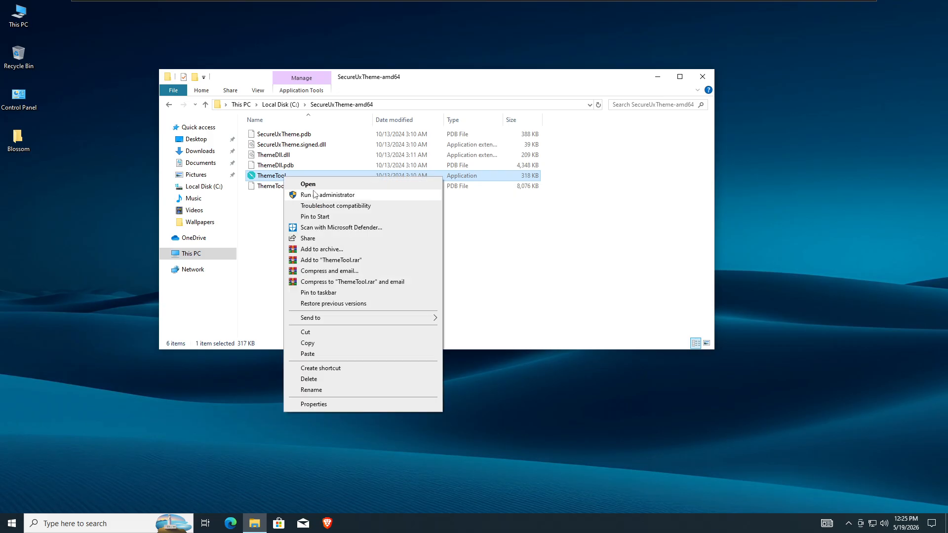
click(306, 195)
click(438, 327)
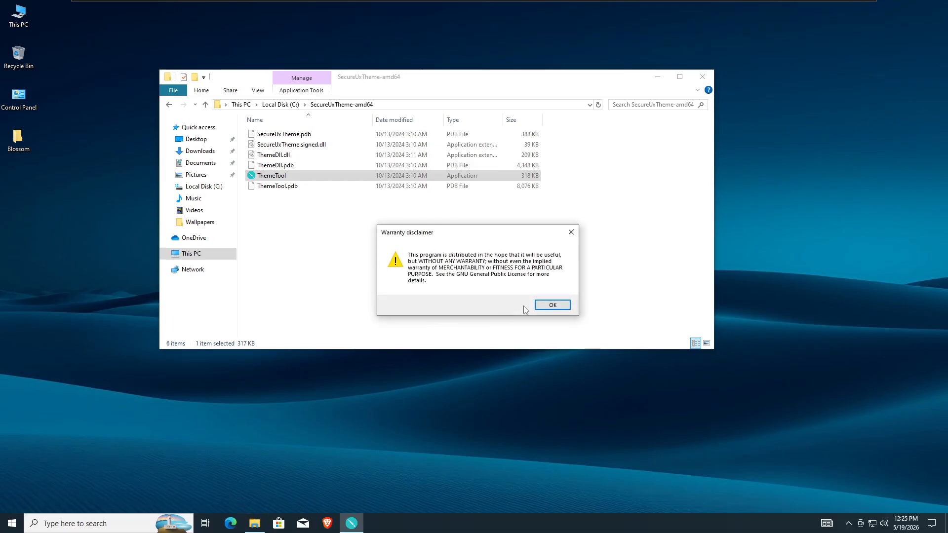
click(555, 309)
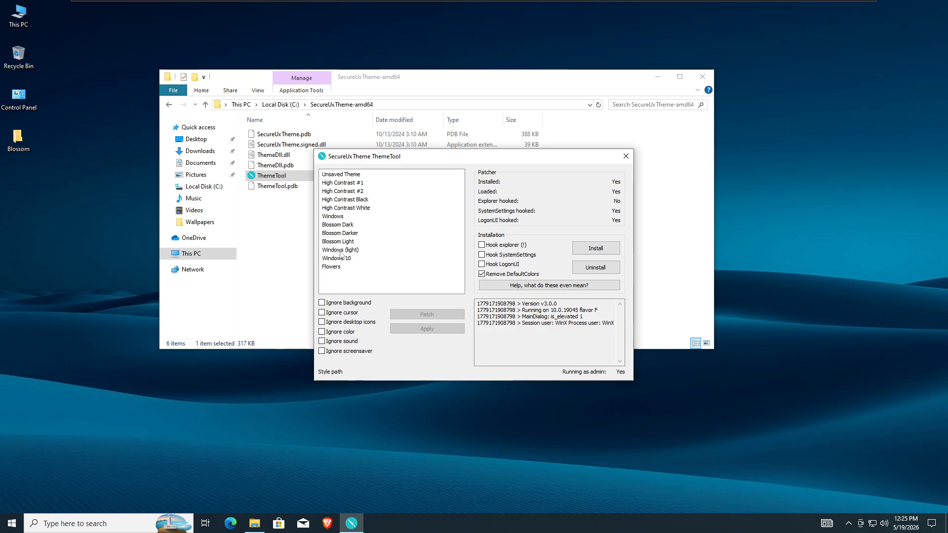
Patch and apply the Blossom Light theme, and preview it in a This PC window
click(346, 242)
click(434, 328)
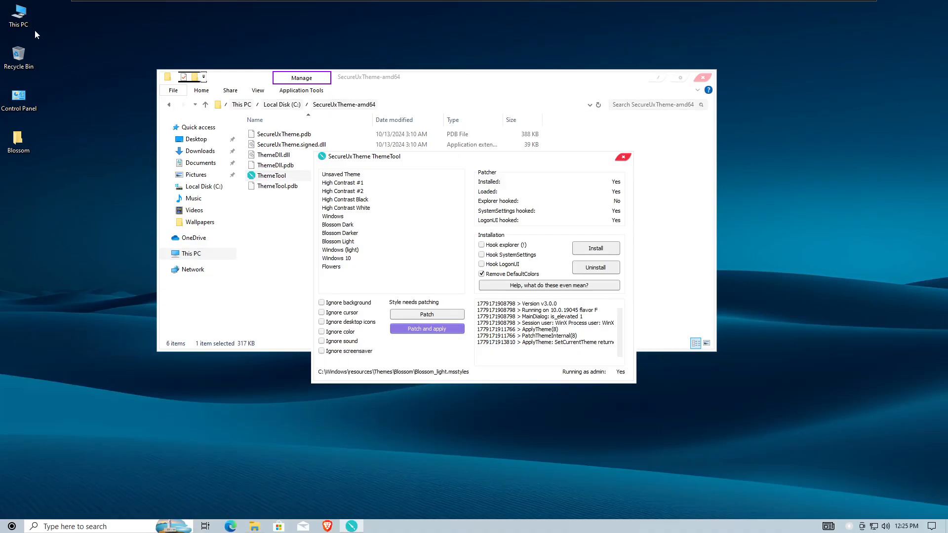
right_click(22, 17)
click(48, 27)
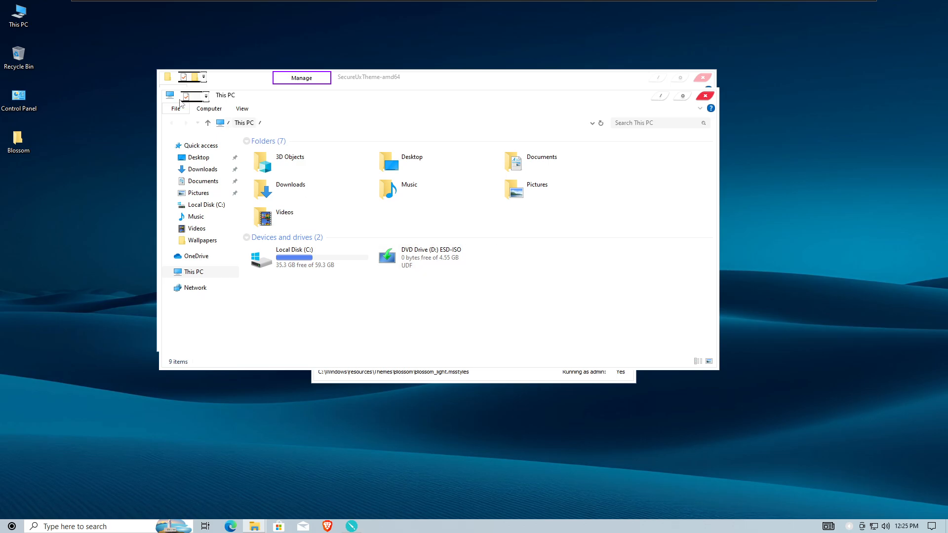
click(709, 97)
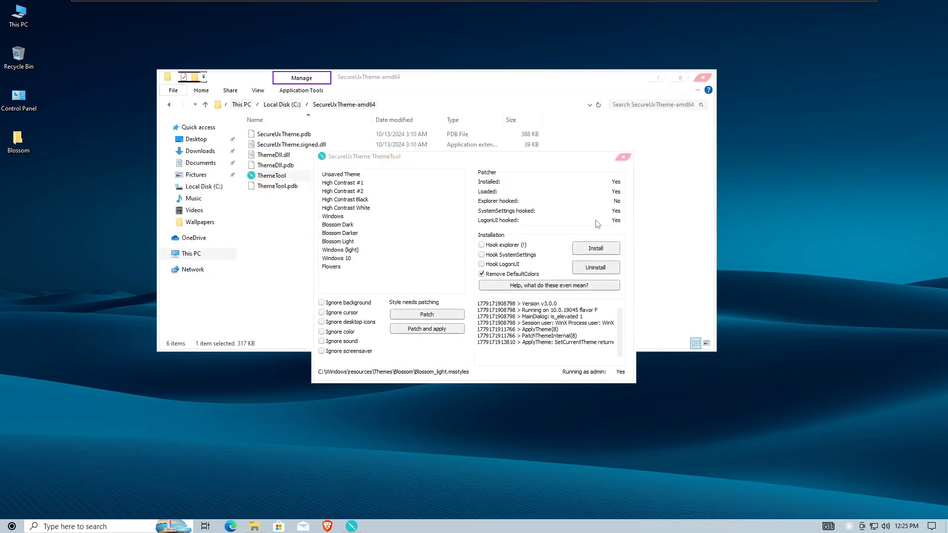
Patch and apply the Blossom Darker theme, and close ThemeTool and its folder window
click(345, 233)
click(420, 329)
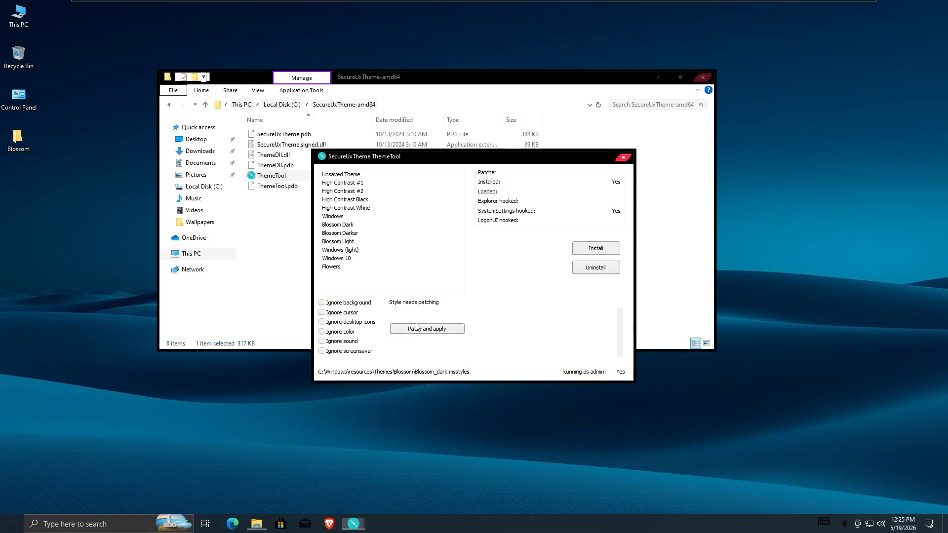
click(623, 158)
click(703, 78)
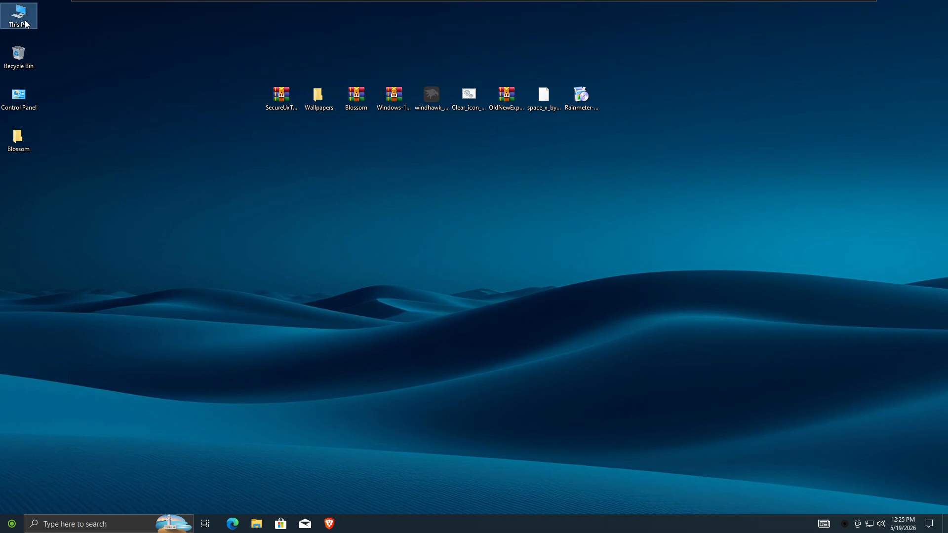
Remove the Wallpapers folder from Quick access in a This PC window and close the window
right_click(24, 22)
click(45, 25)
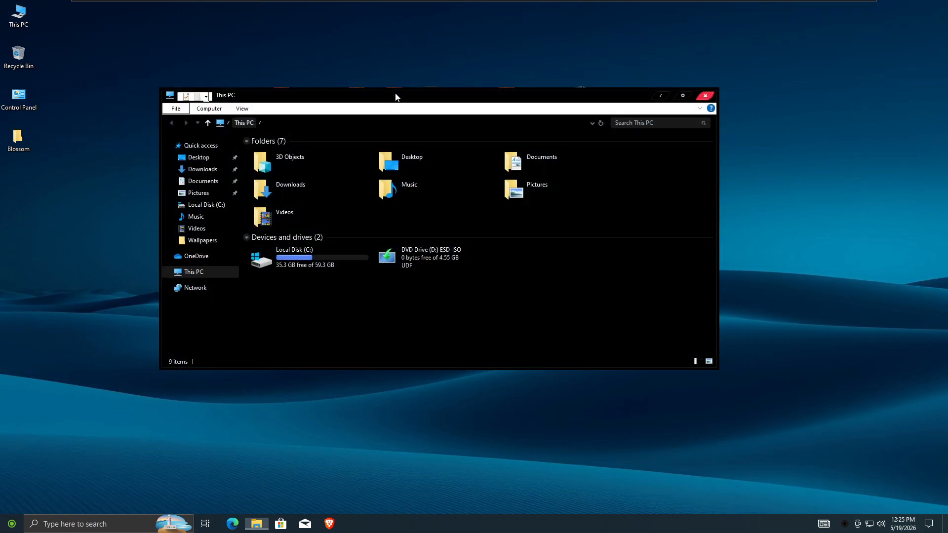
mouse_move(396, 97)
mouse_down()
mouse_move(378, 110)
mouse_move(392, 101)
mouse_up()
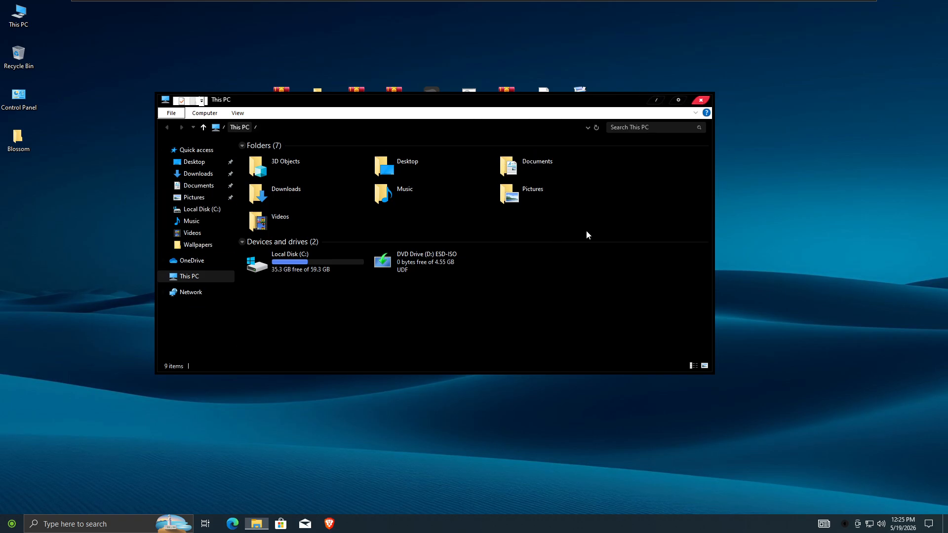
double_click(568, 101)
double_click(528, 25)
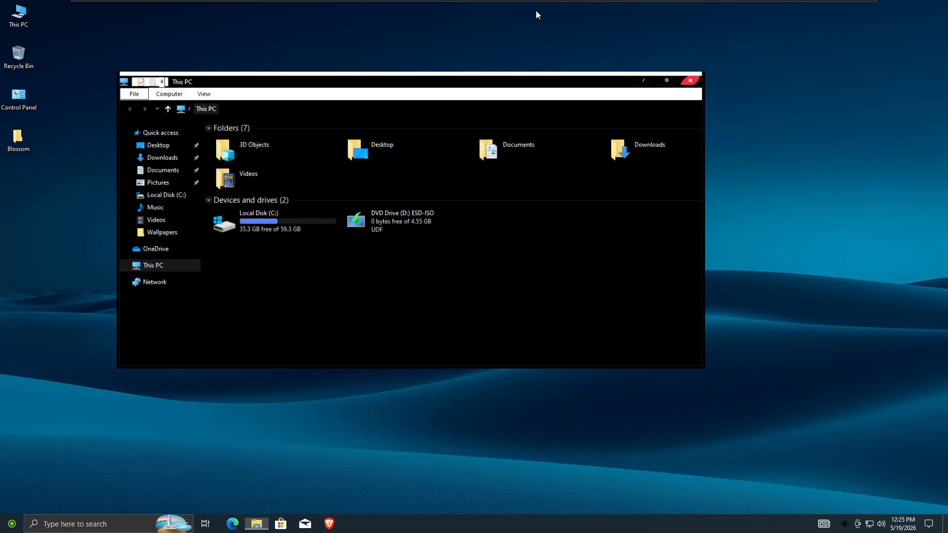
right_click(197, 245)
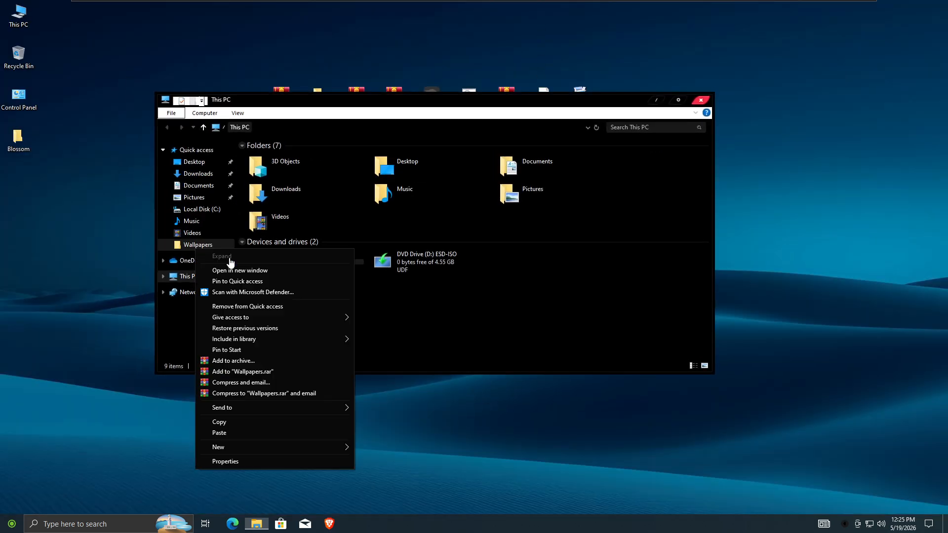
click(228, 306)
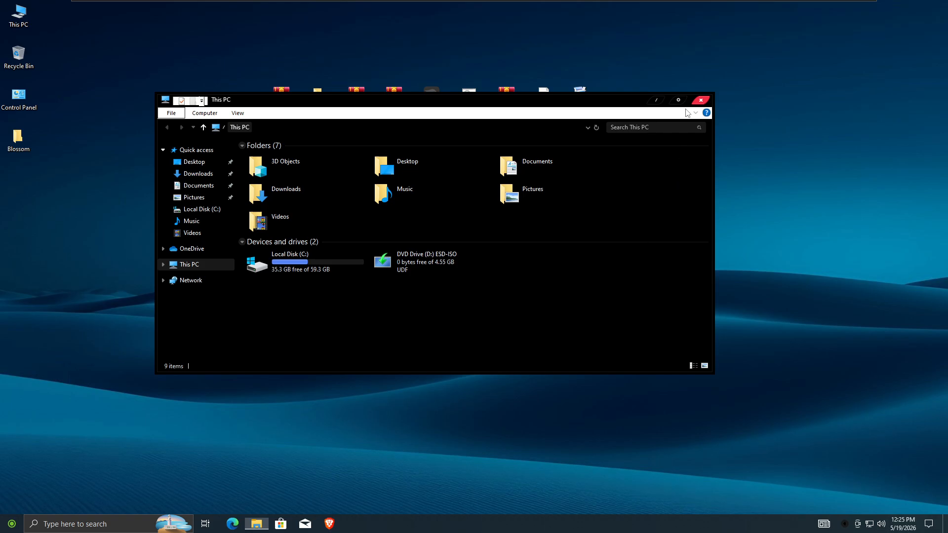
click(701, 101)
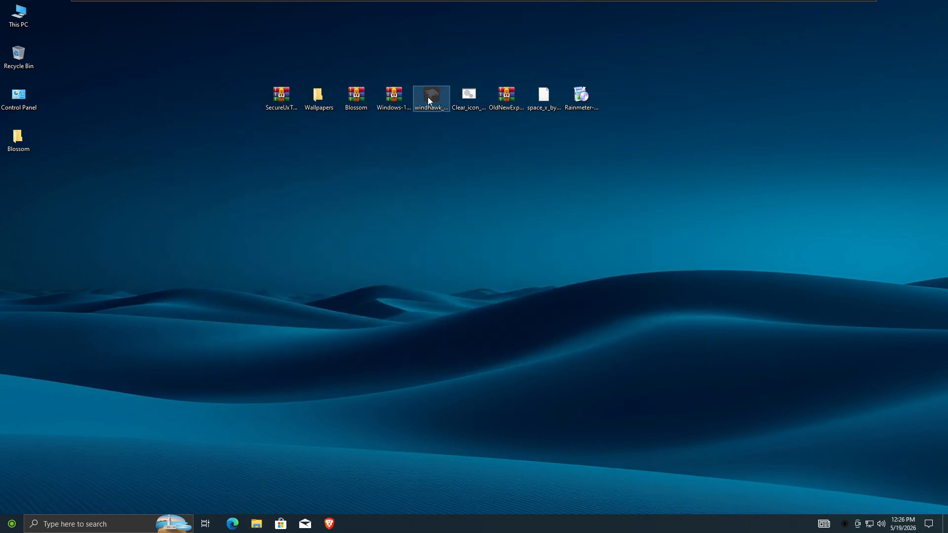
Install Windhawk v1.7.3 from the desktop installer, using the standard installation in C:\Program Files\Windhawk
right_click(429, 102)
click(453, 116)
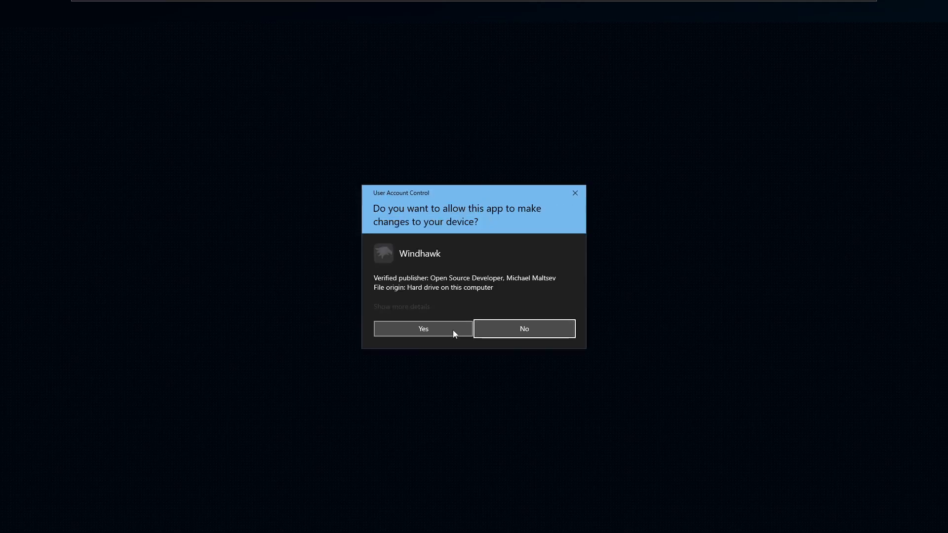
click(453, 331)
click(477, 284)
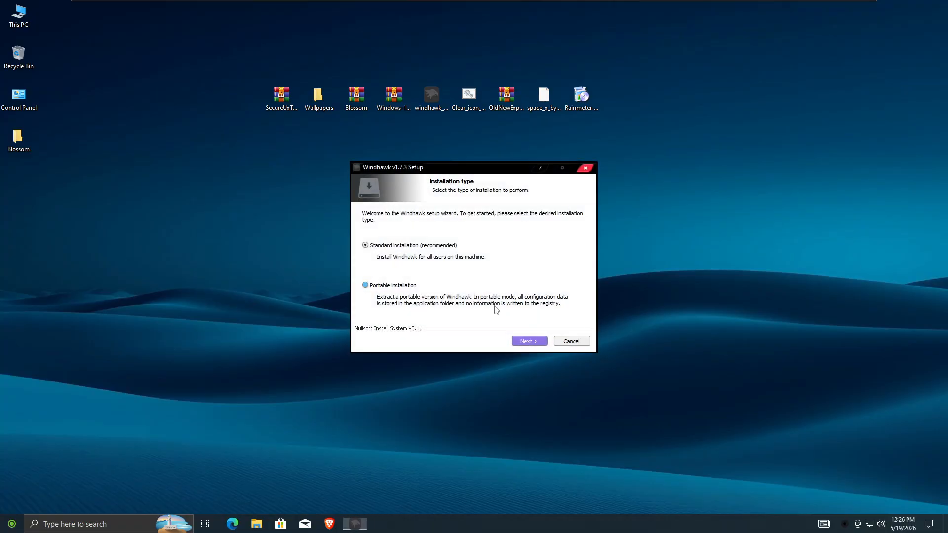
click(524, 342)
click(524, 342)
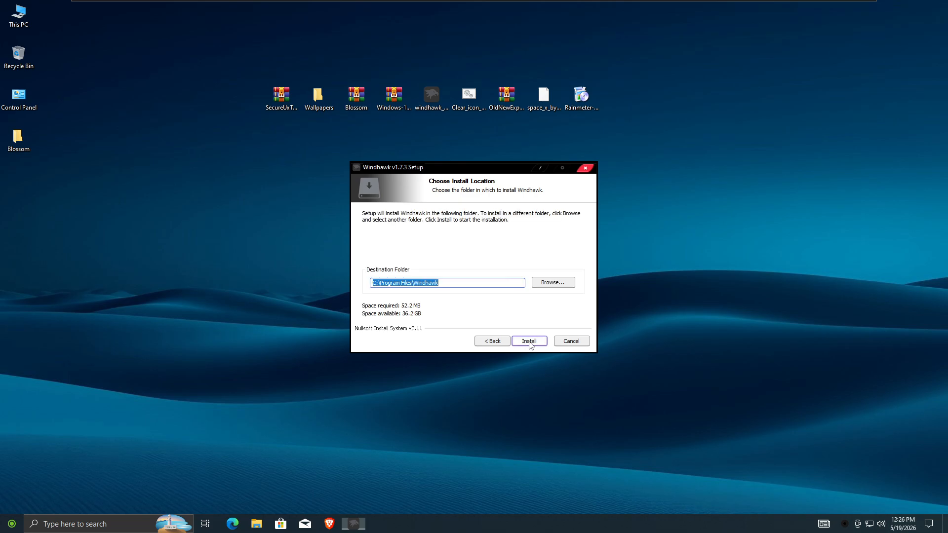
click(524, 341)
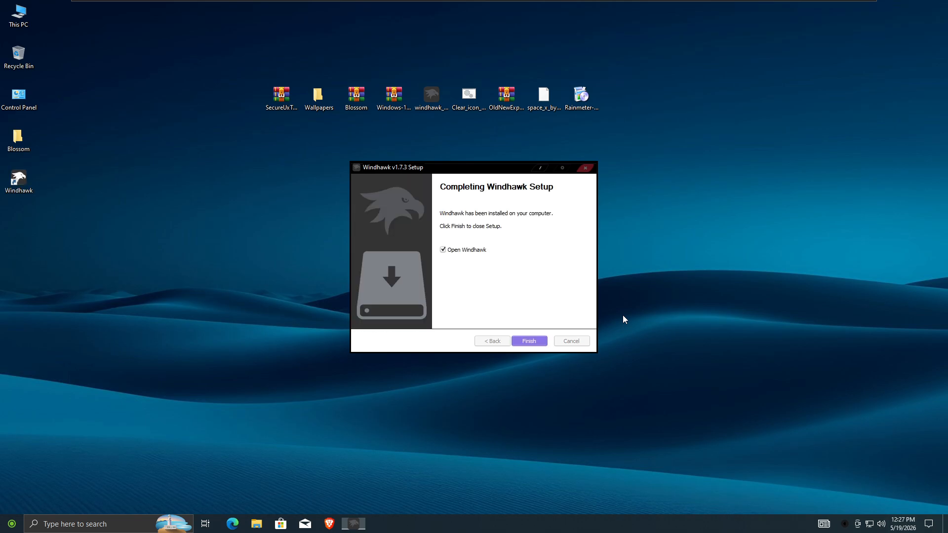
Finish the Windhawk setup with the program launching, browse to its mod catalogue, and minimize the window
click(529, 341)
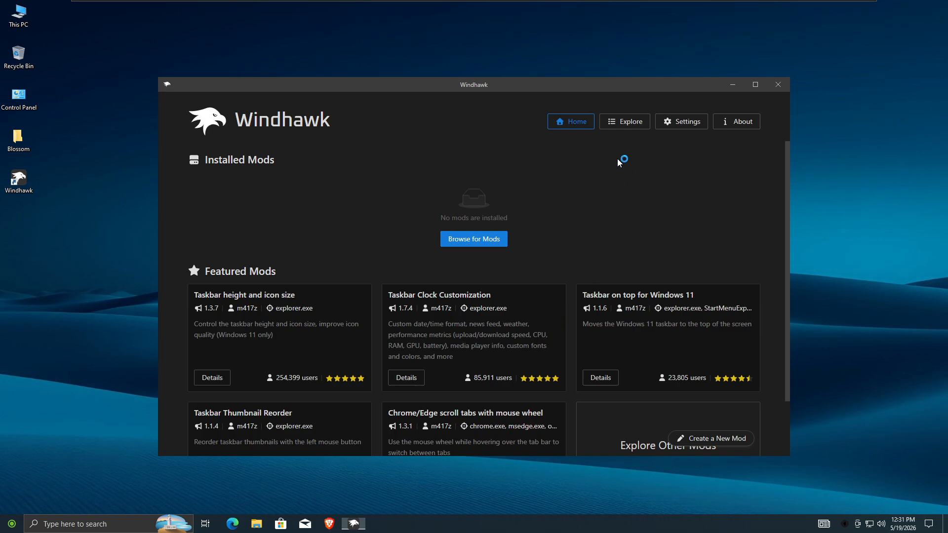
click(620, 132)
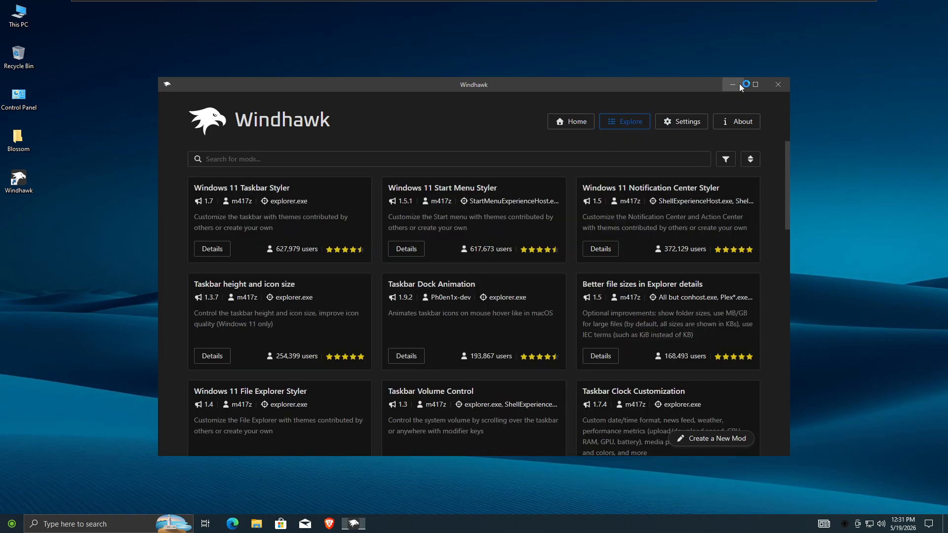
click(737, 84)
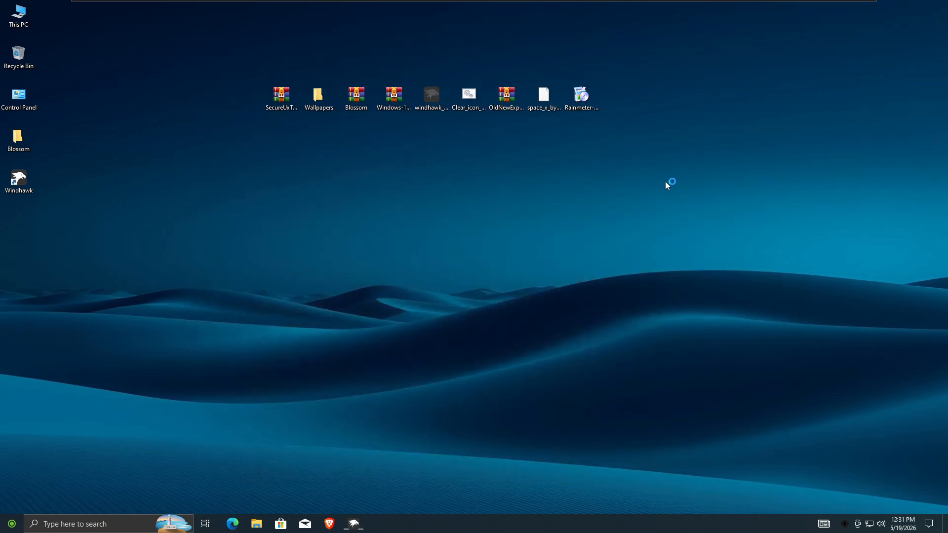
Extract the Windows 12 icon pack archive on the desktop and move the Windows 12 Style Icon Pack folder to Local Disk (C:)
right_click(398, 101)
click(436, 139)
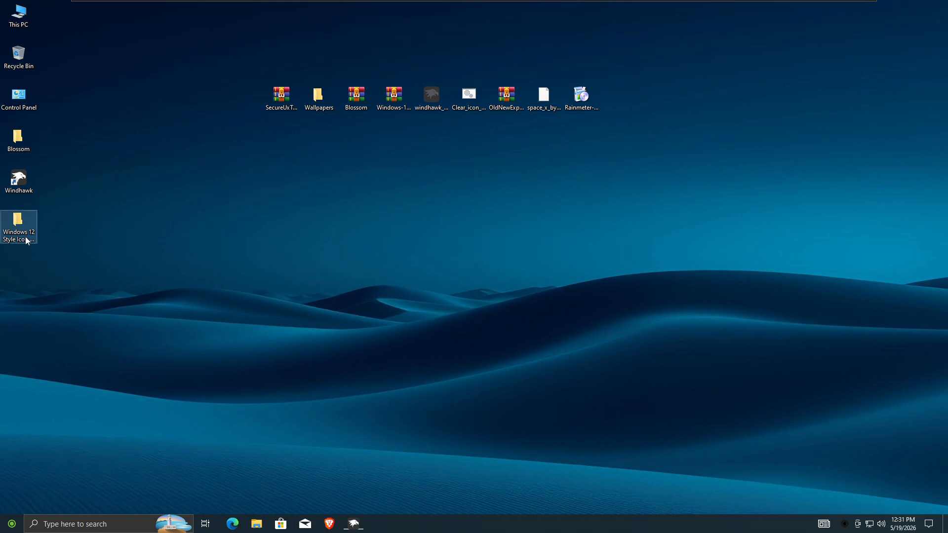
right_click(31, 225)
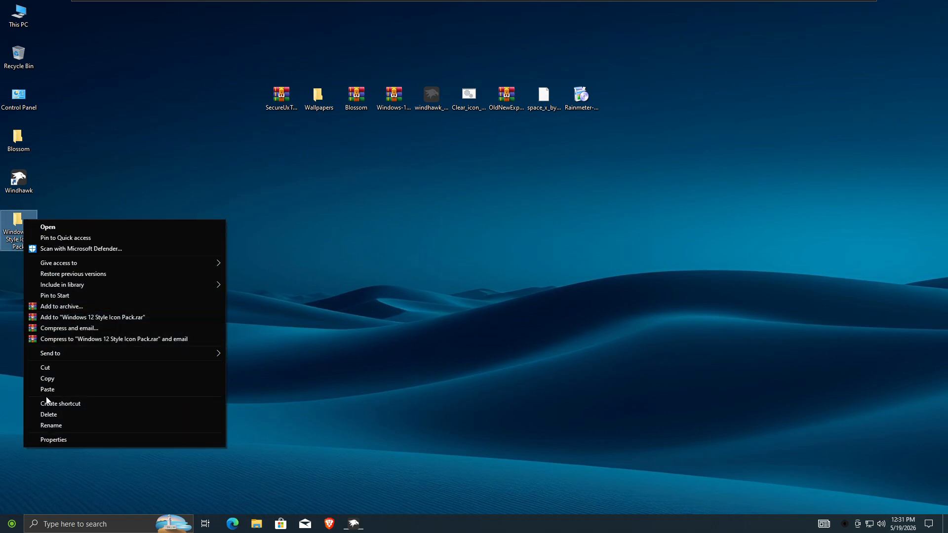
right_click(27, 17)
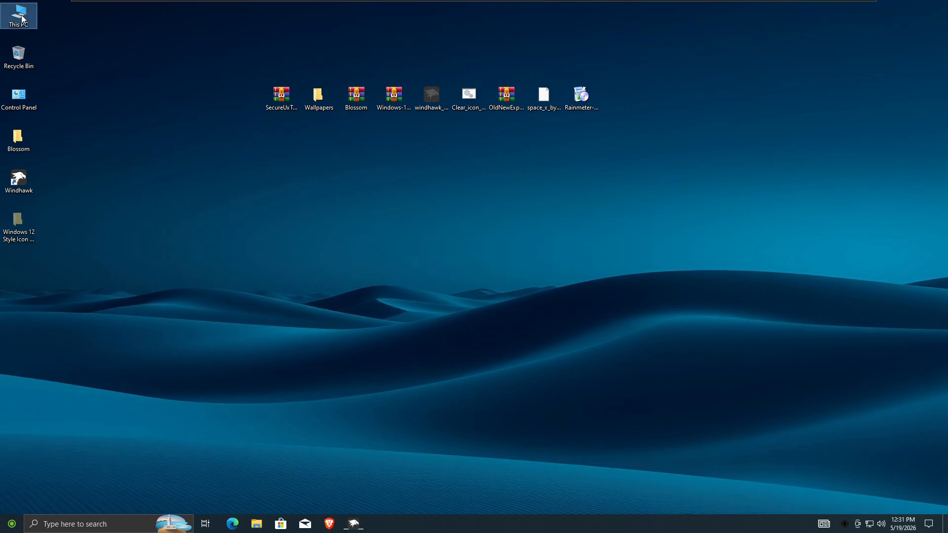
click(37, 22)
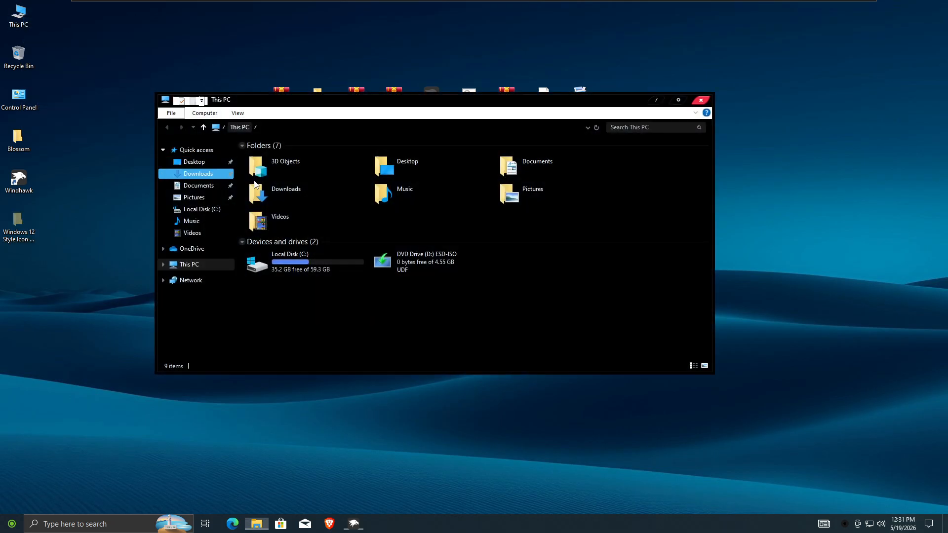
right_click(278, 259)
click(290, 265)
right_click(373, 242)
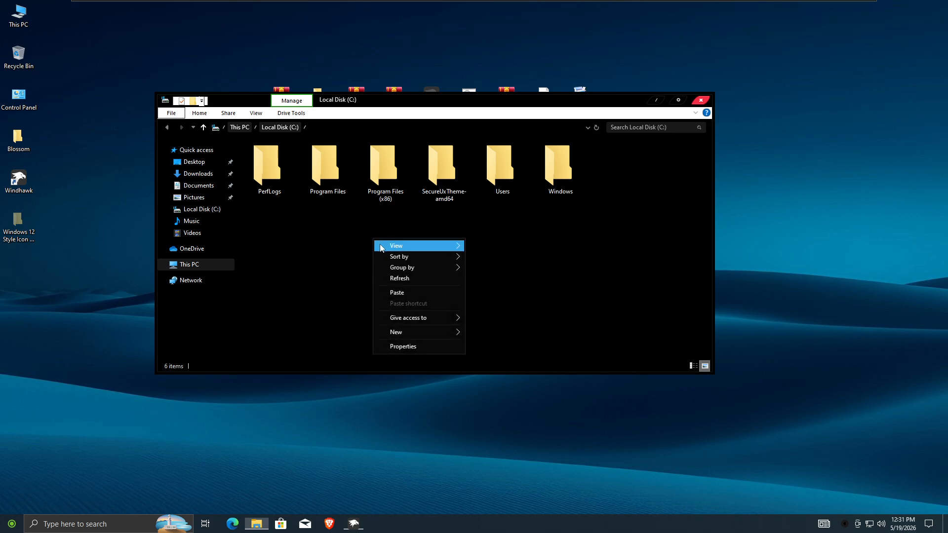
click(395, 293)
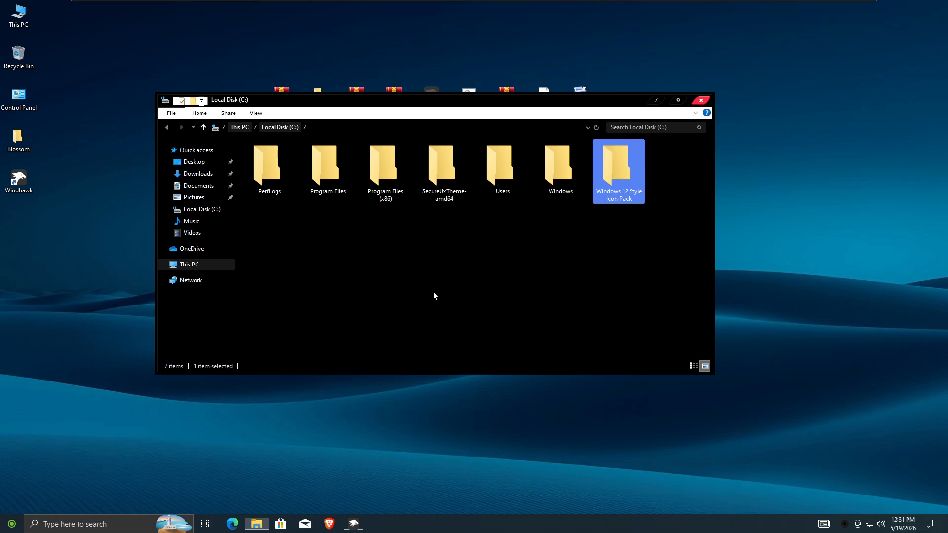
Copy the folder path C:\Windows 12 Style Icon Pack and close the File Explorer window
double_click(597, 189)
click(422, 129)
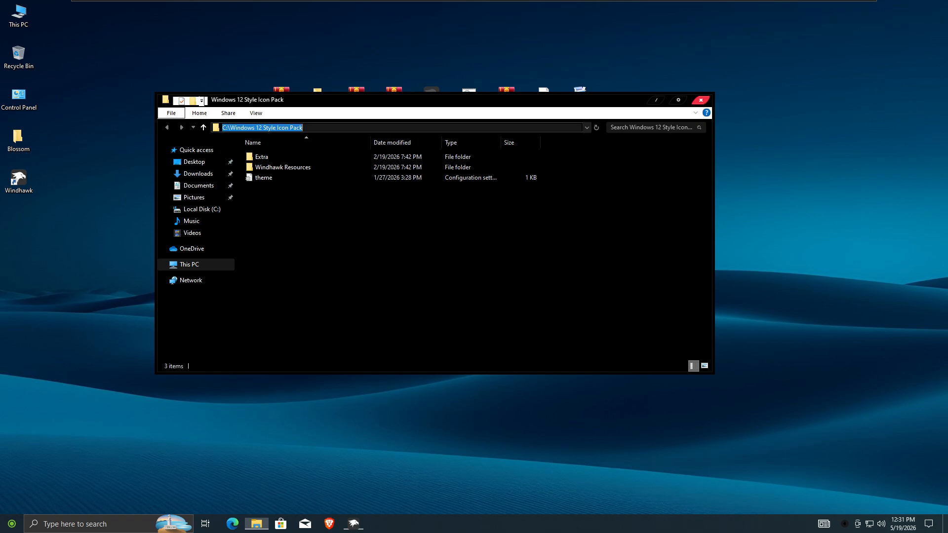
right_click(253, 129)
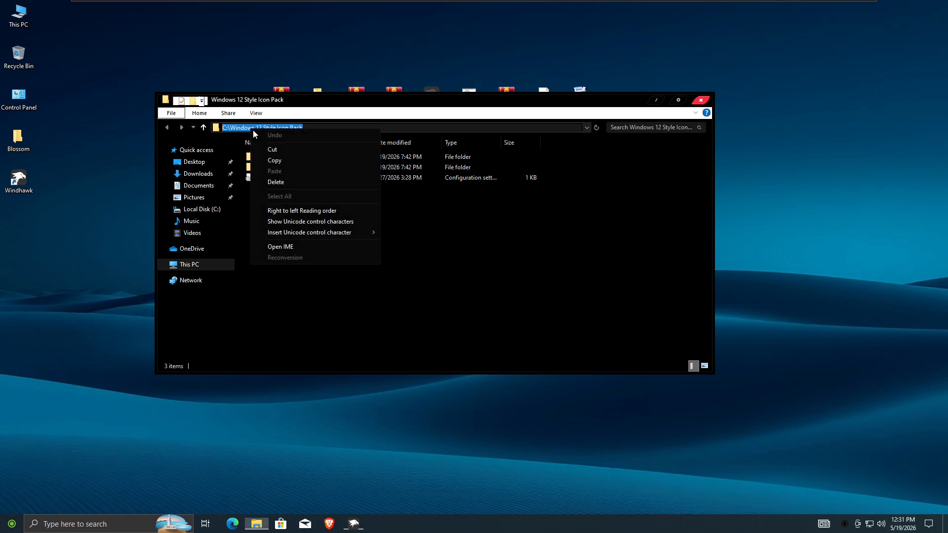
click(274, 160)
click(699, 102)
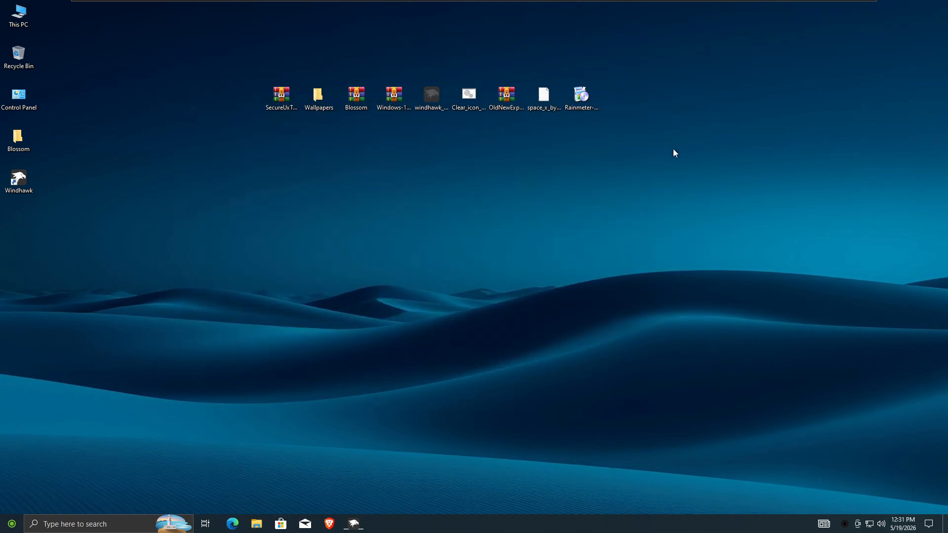
Switch back to Windhawk, search the mods for "Res", and install the Resource Redirect mod, accepting the risk
click(355, 523)
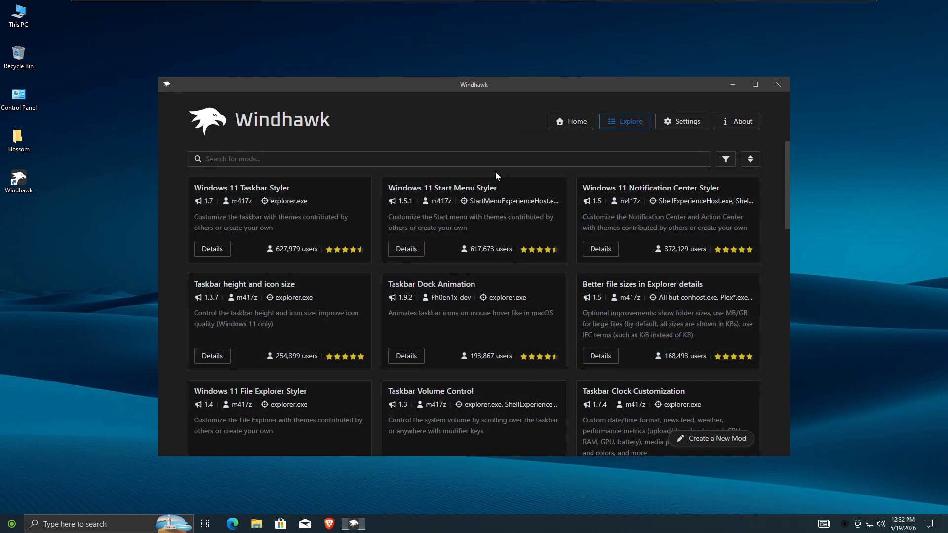
text(Res)
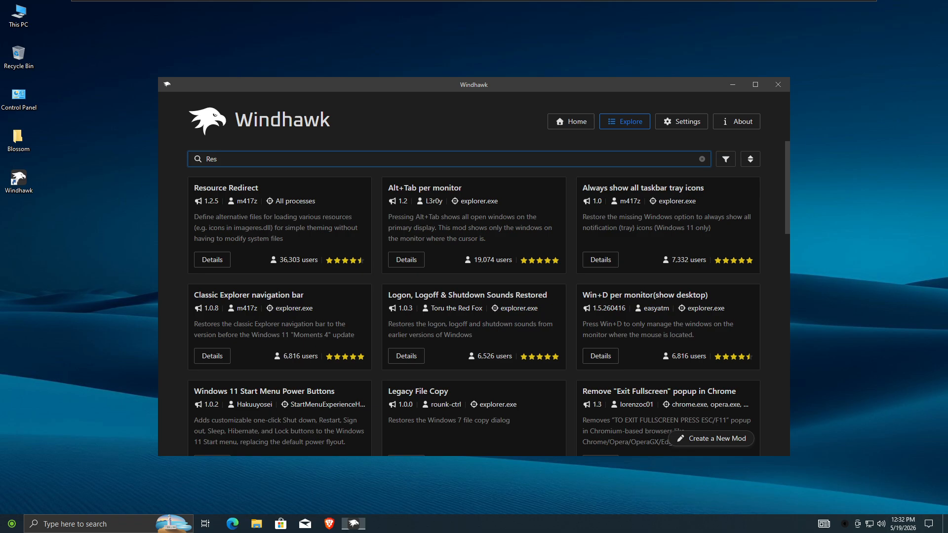
click(221, 262)
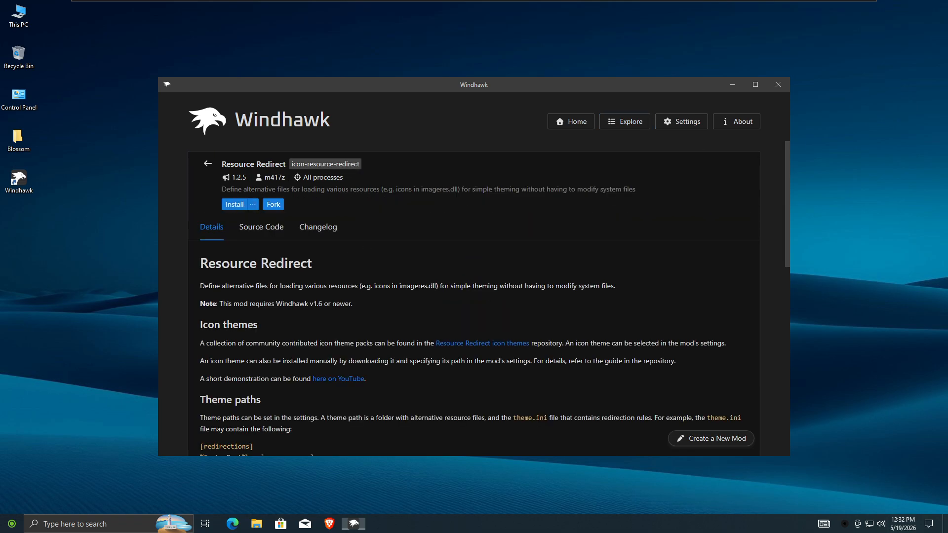
click(231, 209)
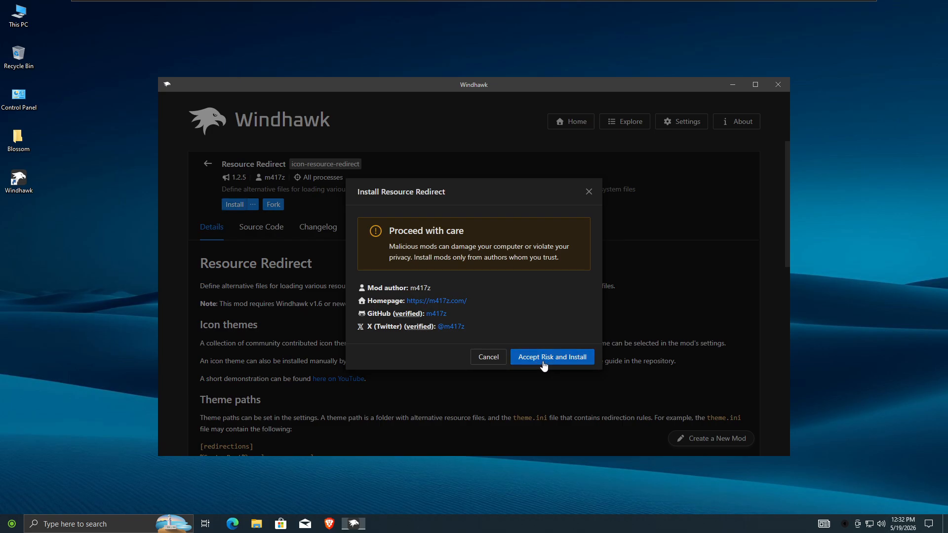
click(538, 355)
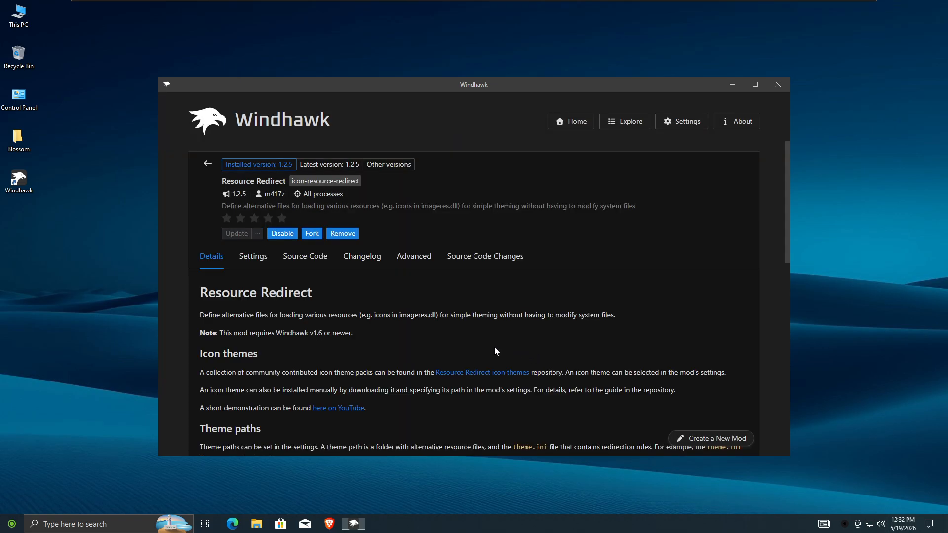
Set the Resource Redirect theme path to C:\Windows 12 Style Icon Pack, save the mod's settings, and close Windhawk
click(255, 267)
scroll(483, 328, down, 2)
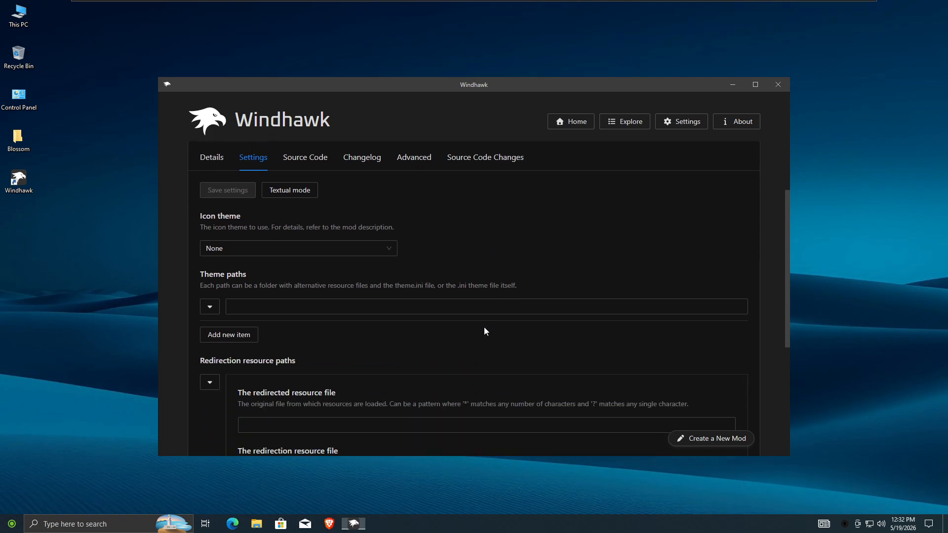
right_click(311, 313)
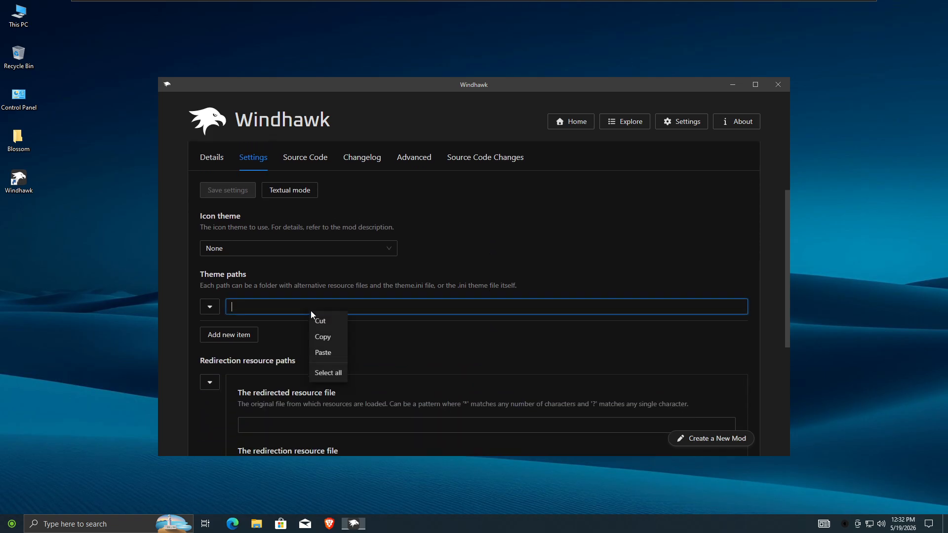
click(323, 353)
scroll(434, 324, up, 2)
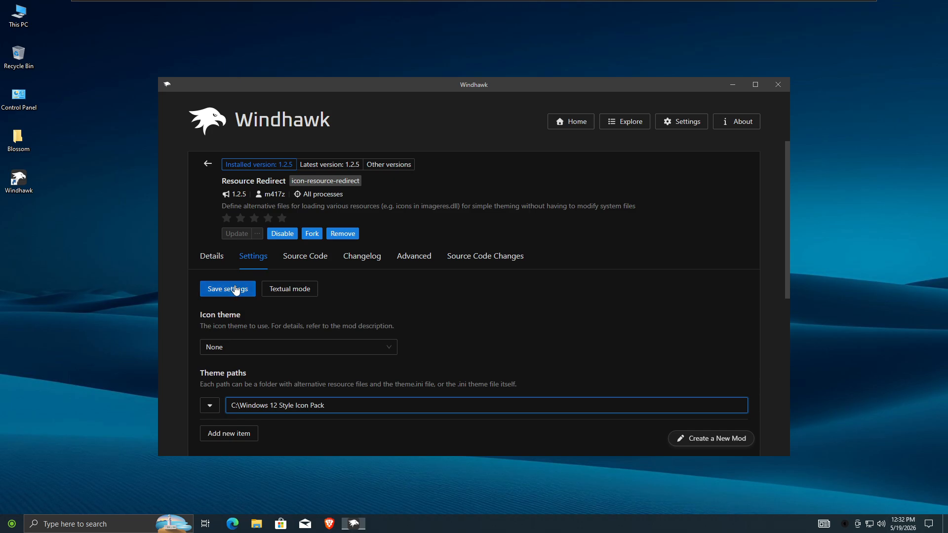
click(236, 289)
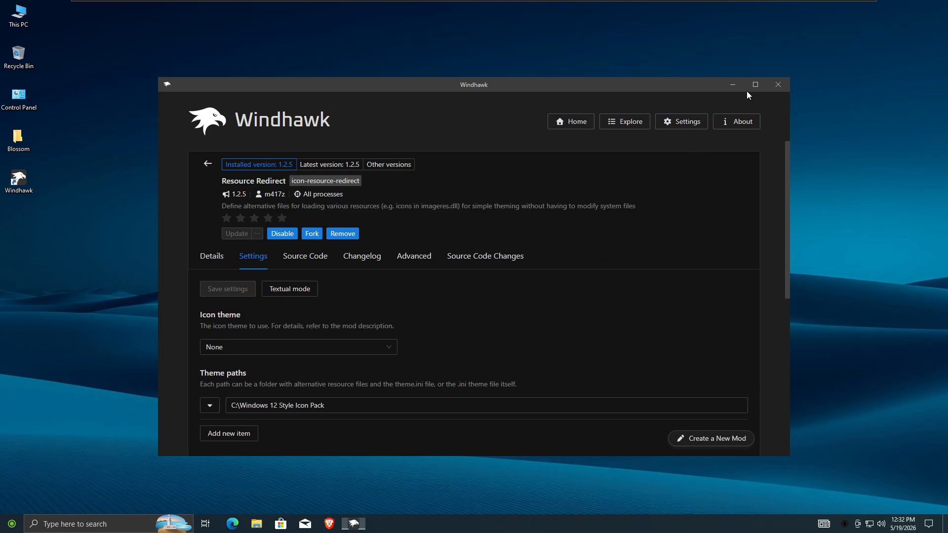
click(774, 88)
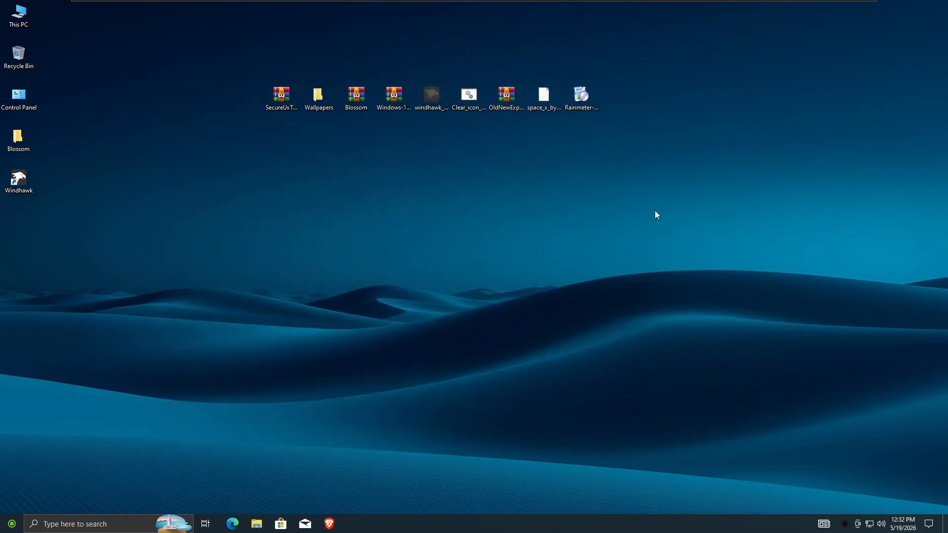
Check the folder and drive icons in a This PC window and close it
right_click(21, 25)
click(45, 31)
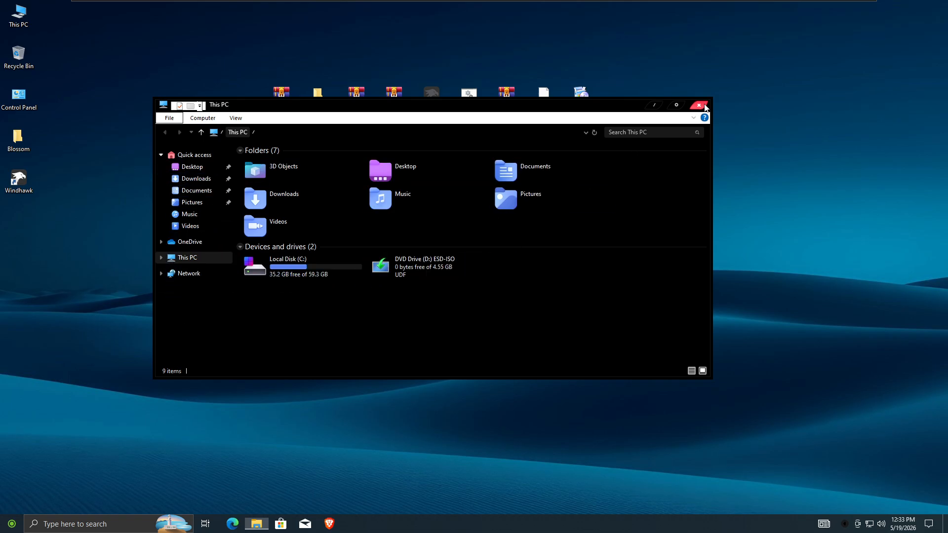
click(705, 105)
Run the Clear_icon_cache script from the desktop as administrator and allow it to make changes
right_click(465, 99)
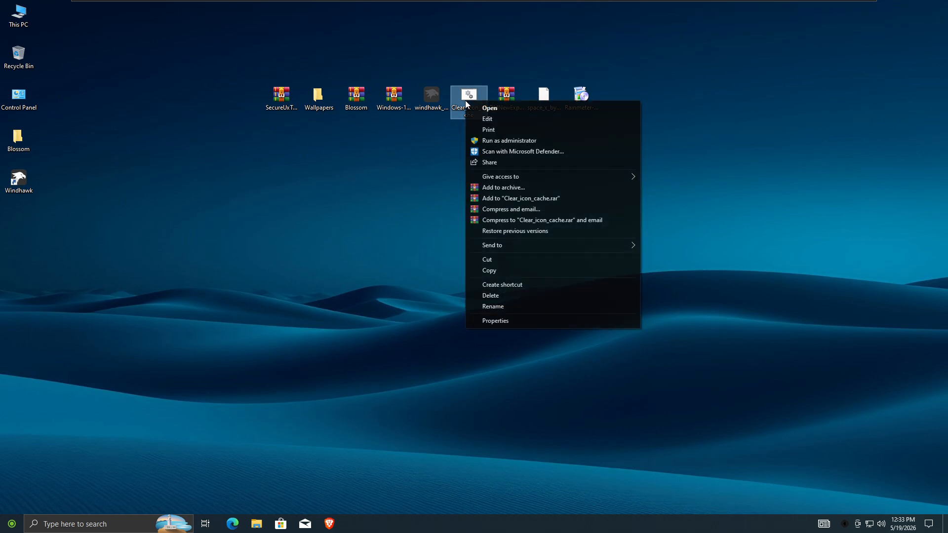
click(492, 143)
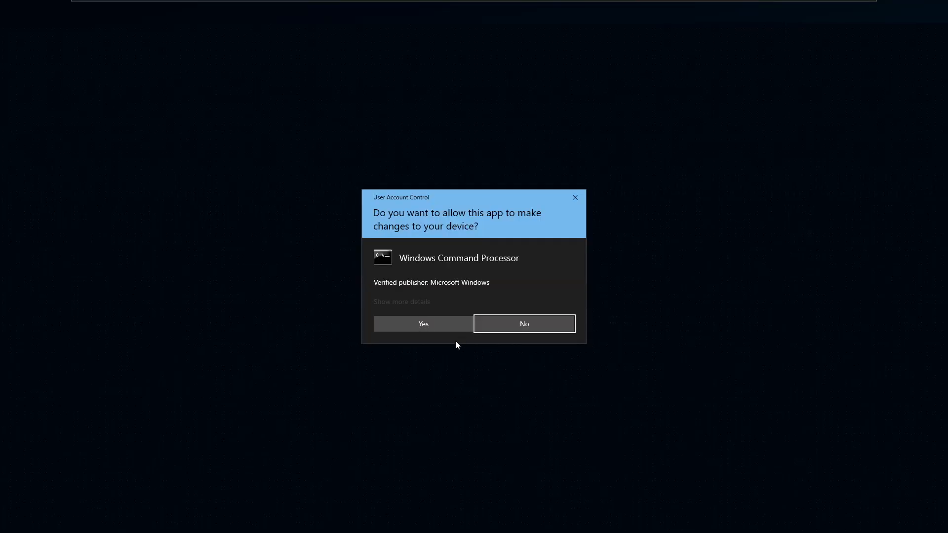
click(439, 327)
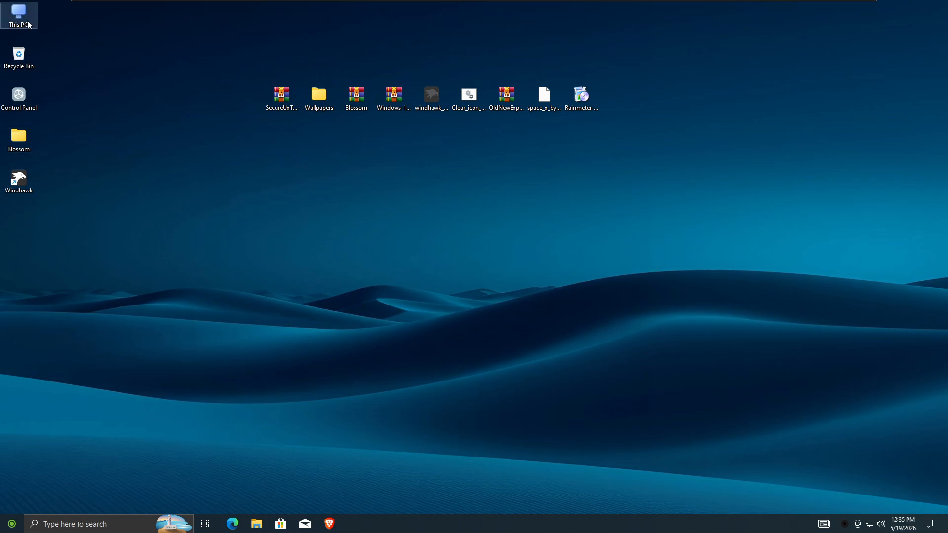
Examine the new icon style in This PC and in the folders on Local Disk (C:), and close the window
right_click(28, 25)
click(54, 28)
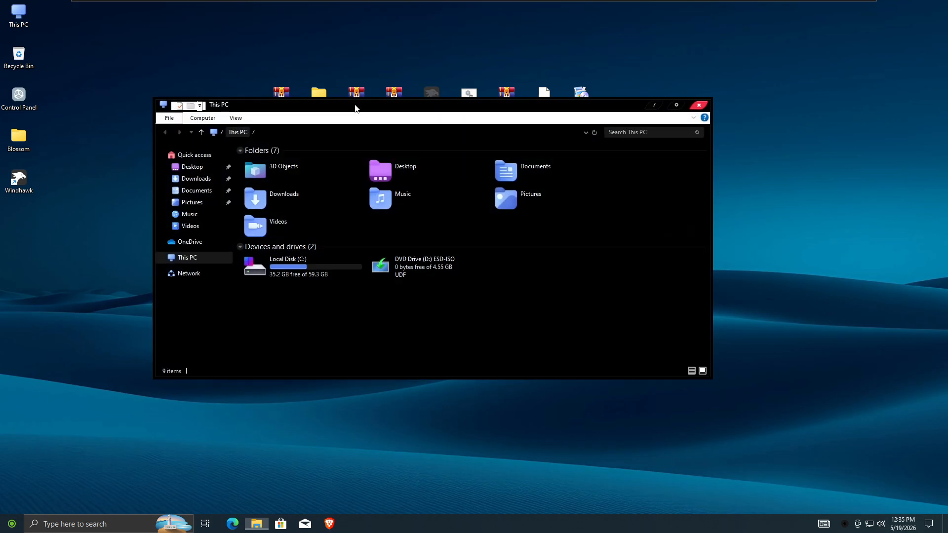
mouse_move(355, 108)
mouse_down()
mouse_move(370, 123)
mouse_move(342, 102)
mouse_up()
right_click(283, 263)
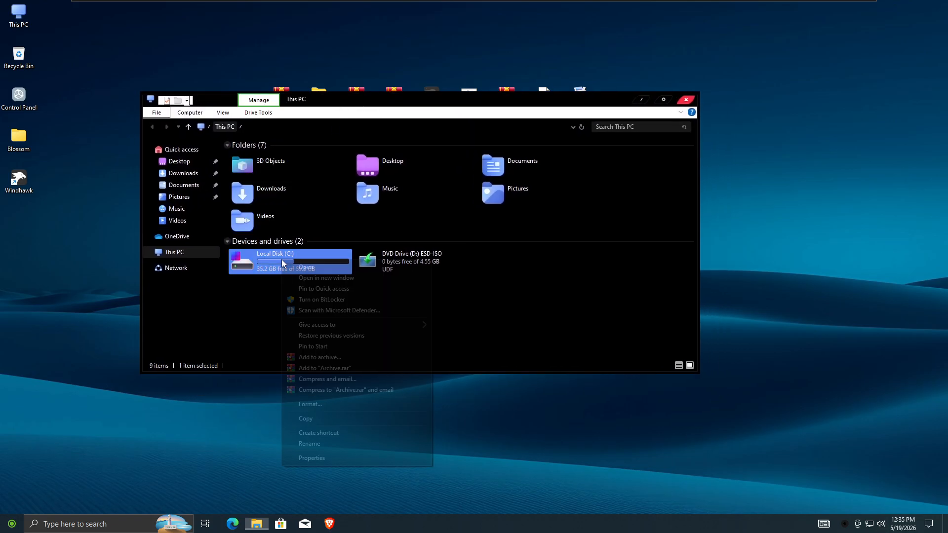
click(306, 267)
drag(269, 250, 685, 116)
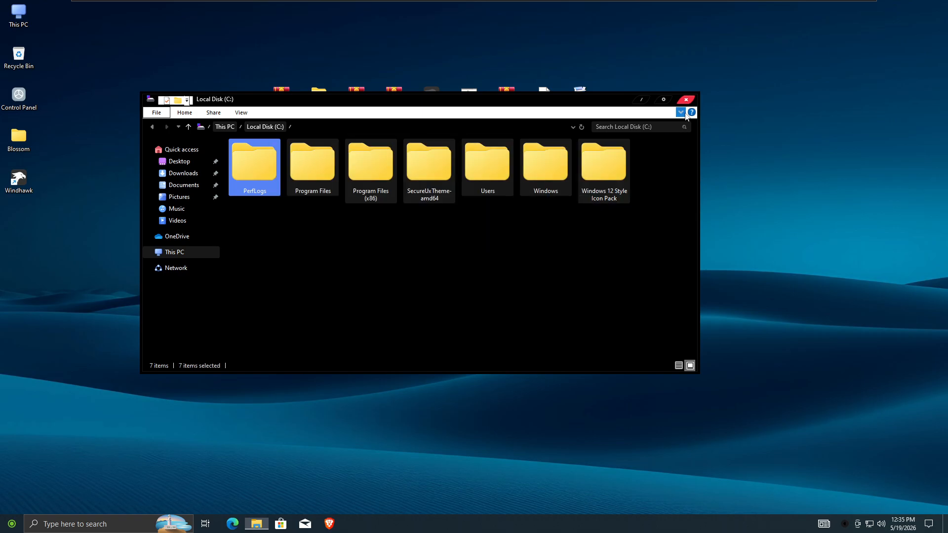
click(686, 100)
Extract the OldNewExplorer archive to the desktop
right_click(500, 108)
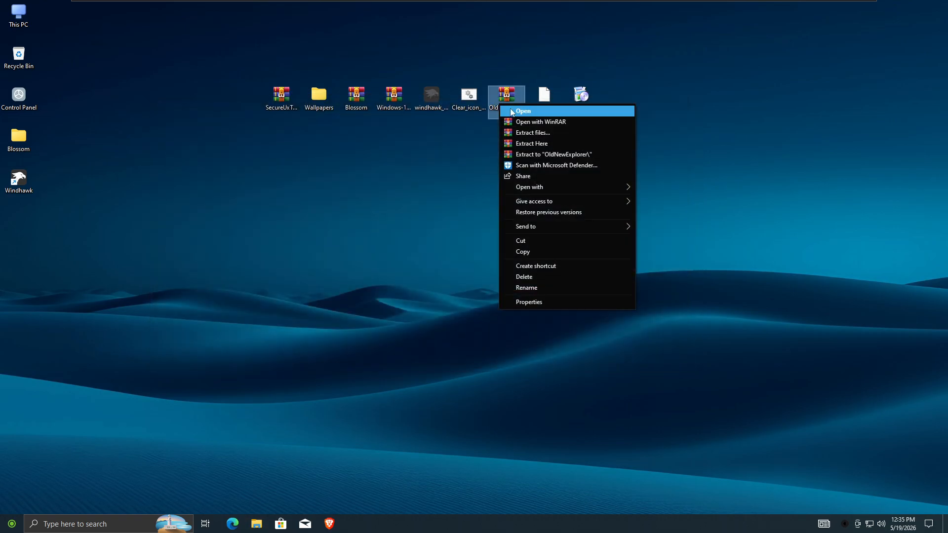
click(529, 133)
click(503, 373)
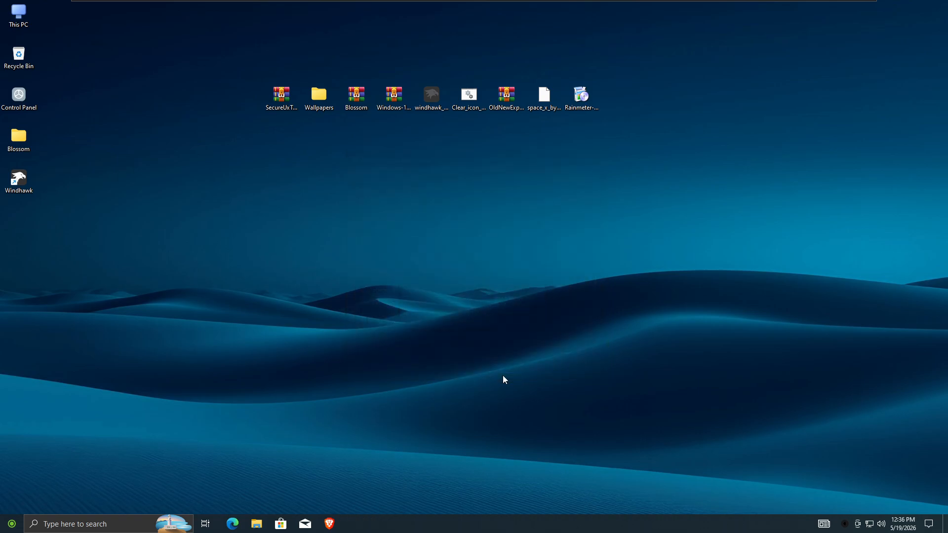
Move the extracted OldNewExplorer folder from the desktop to the root of Local Disk (C:)
right_click(23, 225)
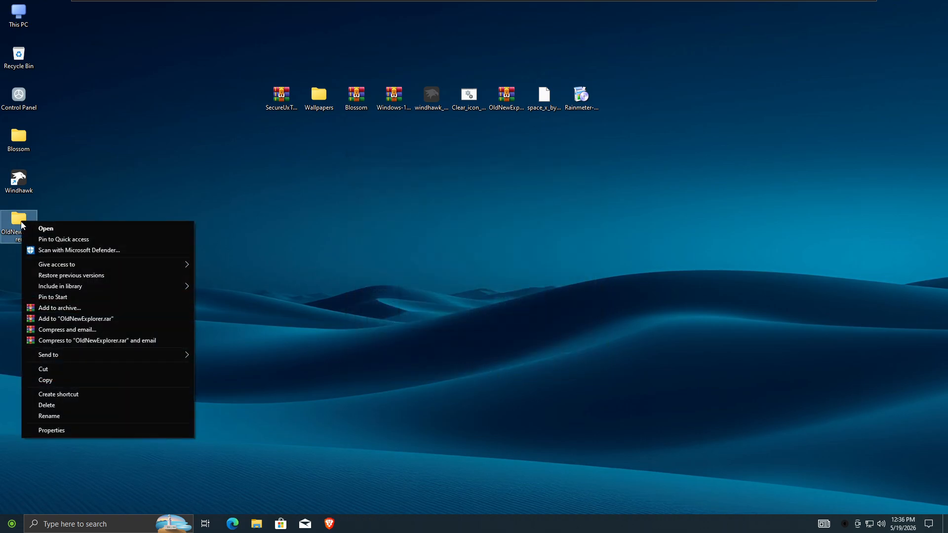
click(64, 370)
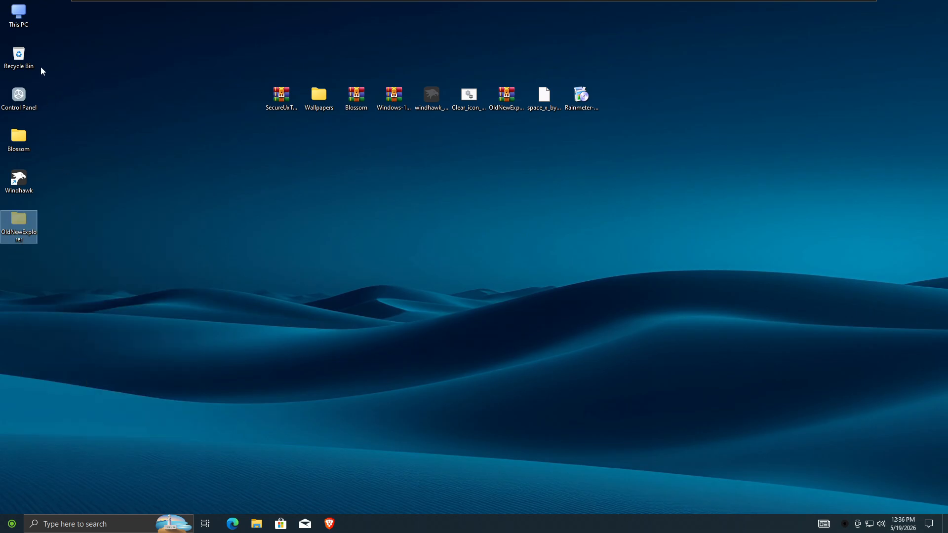
right_click(25, 13)
click(44, 19)
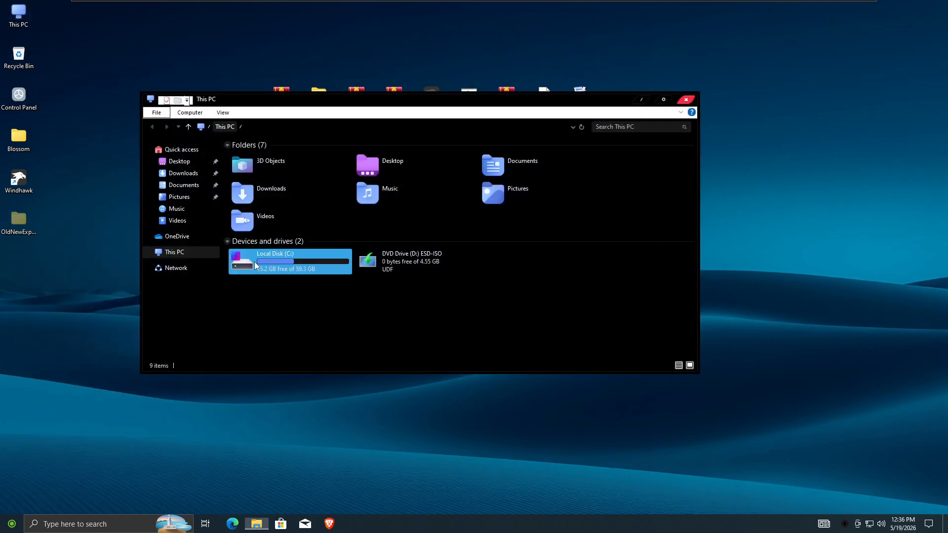
right_click(254, 261)
click(277, 270)
right_click(362, 250)
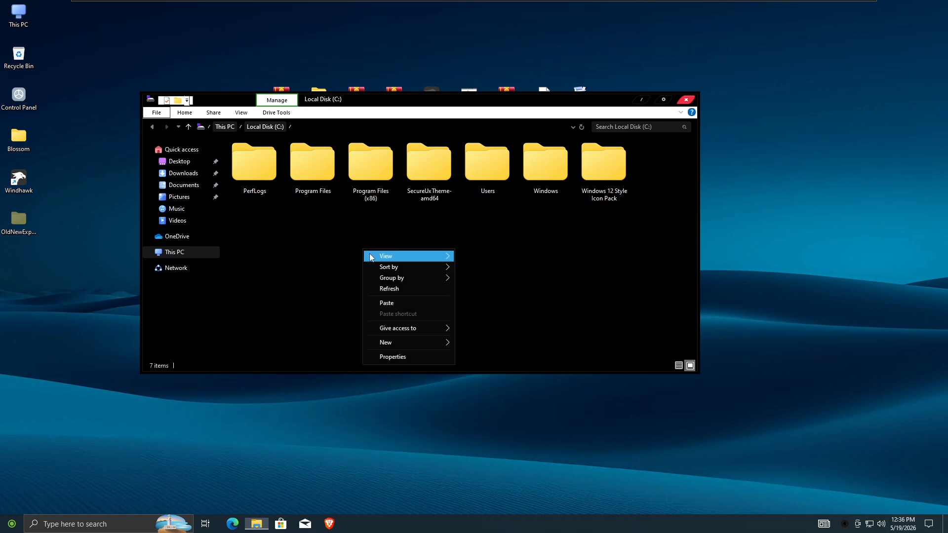
click(390, 305)
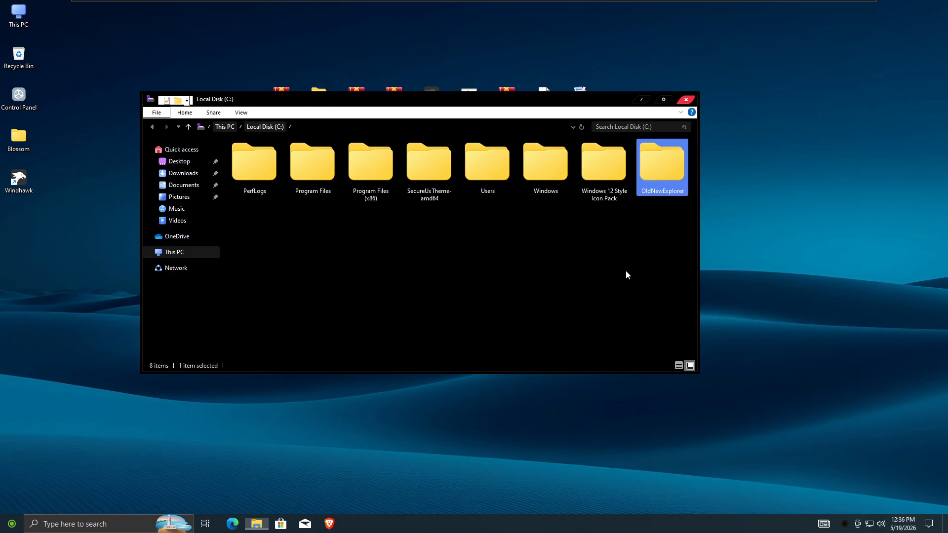
Run OldNewExplorerCfg as administrator from the inner OldNewExplorer folder on Local Disk (C:) and allow it to make changes
right_click(665, 168)
click(673, 175)
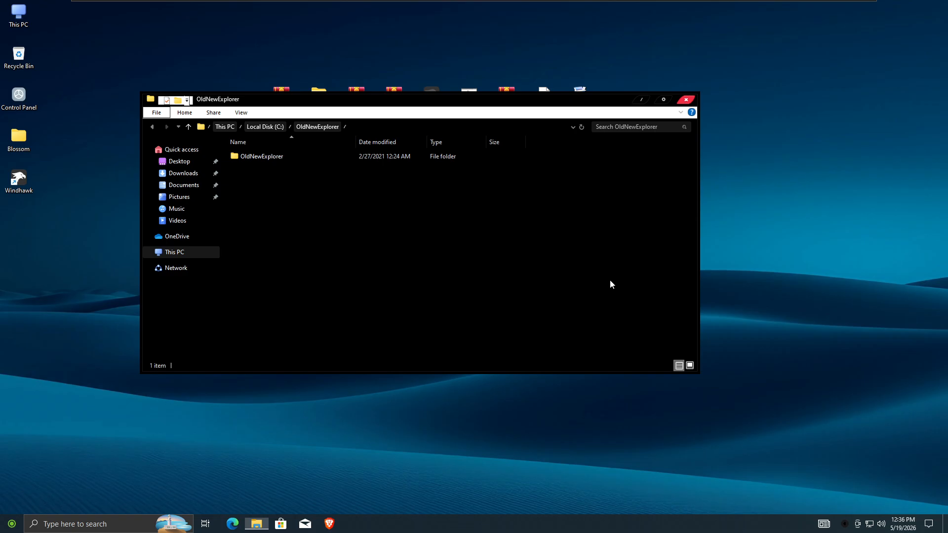
right_click(296, 158)
click(312, 165)
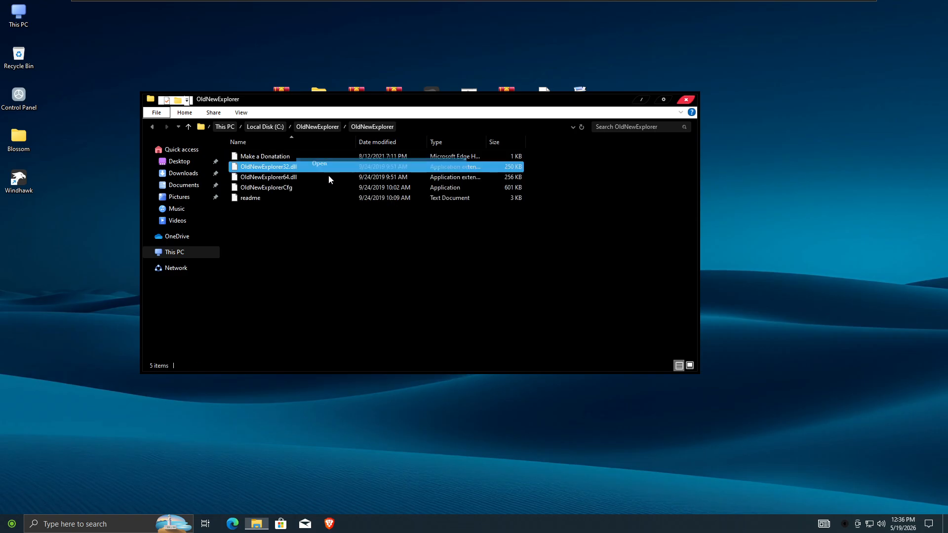
click(254, 188)
right_click(254, 187)
click(276, 203)
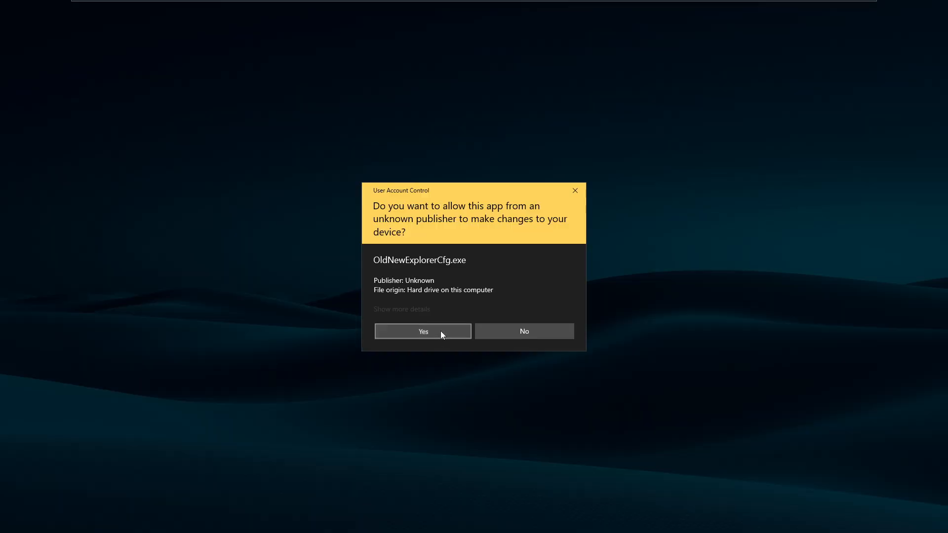
click(441, 330)
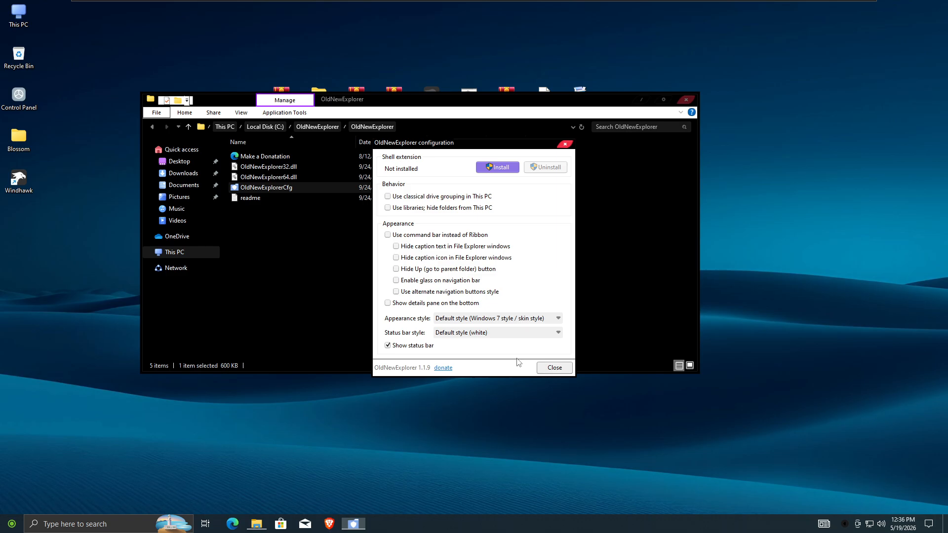
Enable classical drive grouping, libraries, the command bar, and hidden caption text and icon, install the shell extension, and close the open windows
click(388, 197)
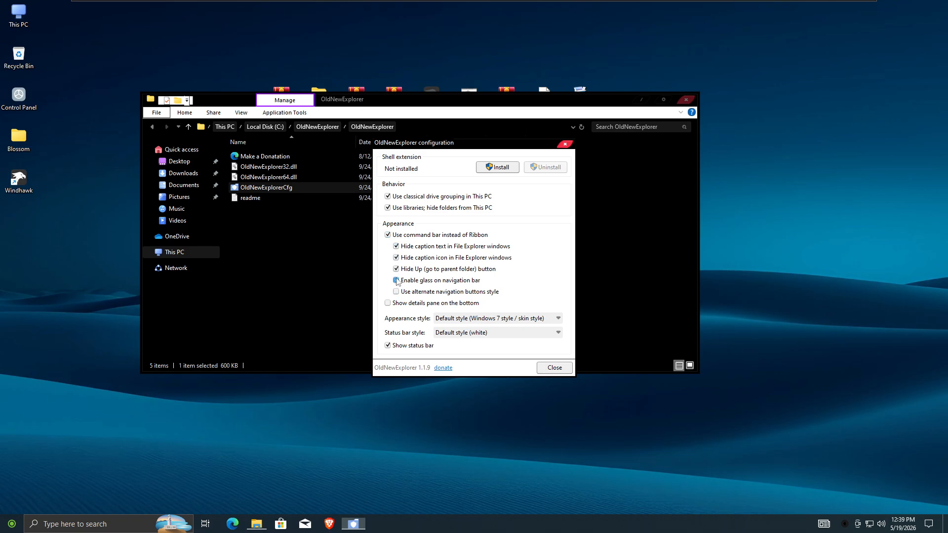
click(500, 168)
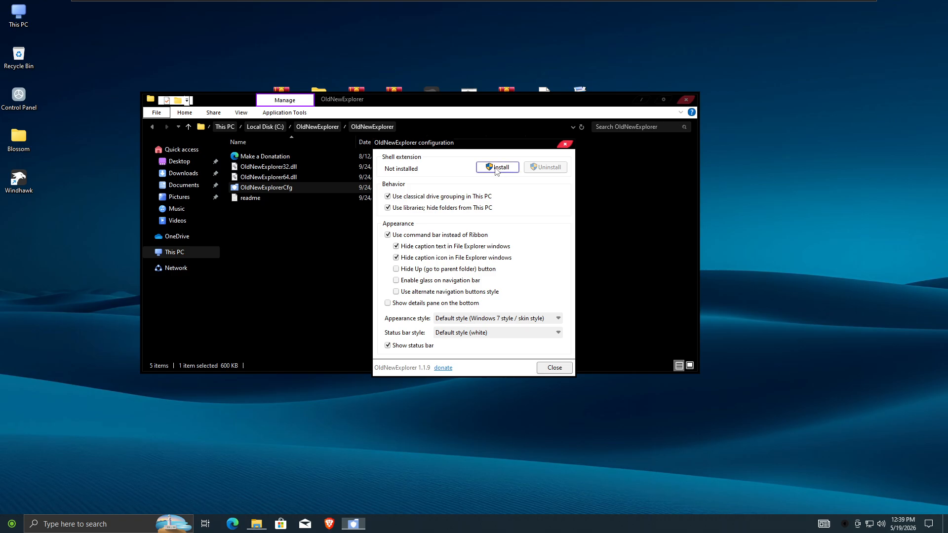
click(565, 144)
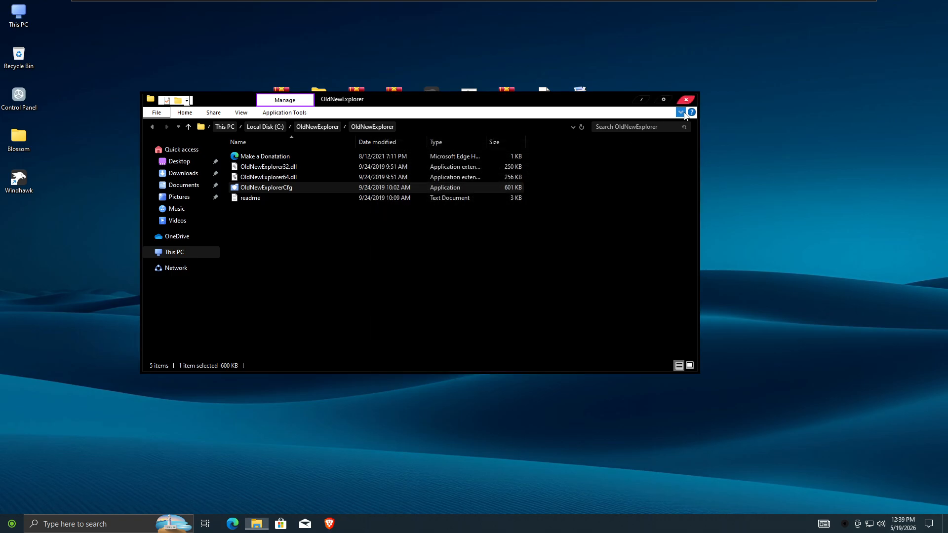
click(686, 100)
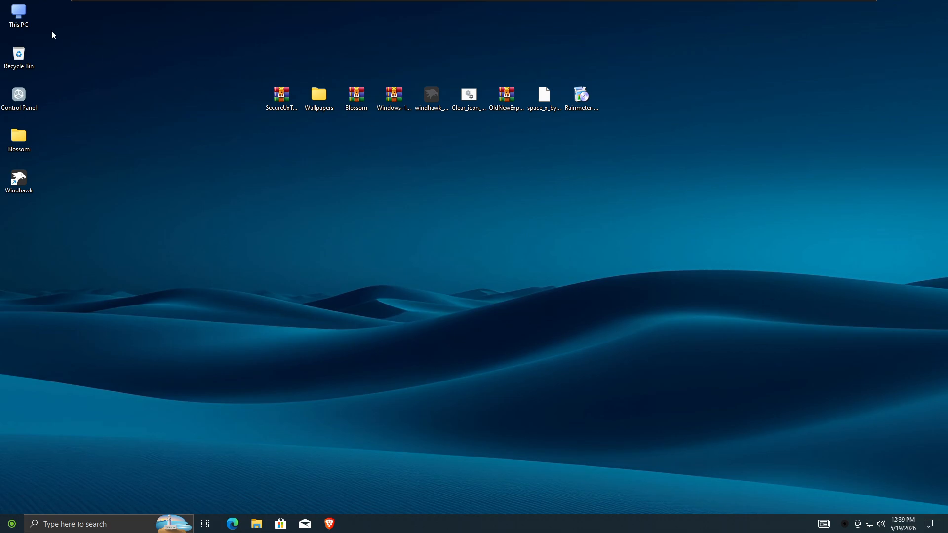
Examine the new File Explorer layout in This PC and Local Disk (C:), and close the window
right_click(28, 16)
click(45, 22)
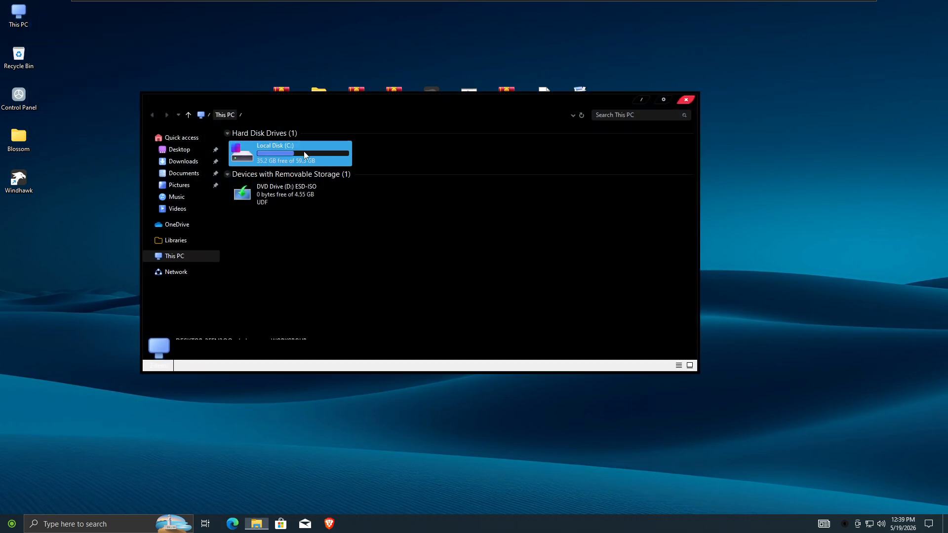
mouse_move(360, 109)
mouse_down()
mouse_move(370, 132)
mouse_move(316, 117)
mouse_move(362, 120)
mouse_up()
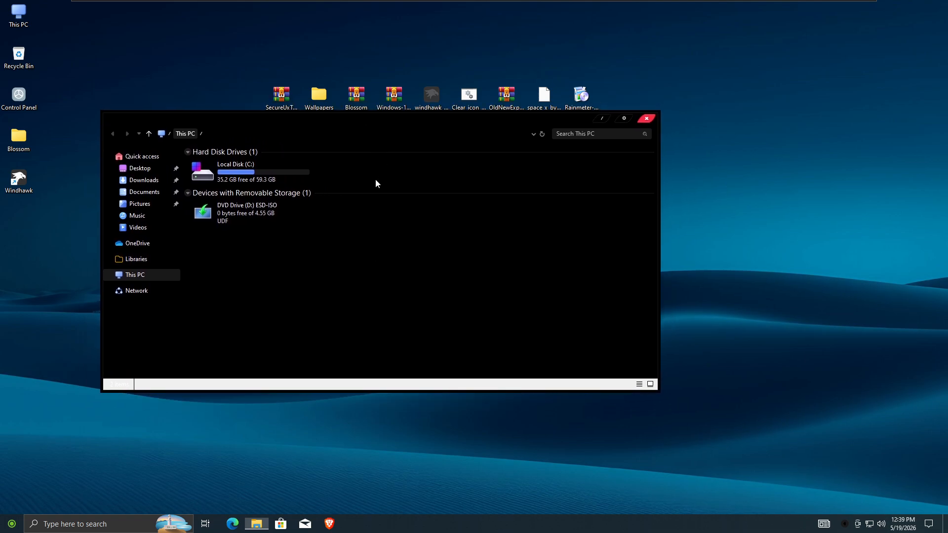
right_click(226, 174)
click(259, 191)
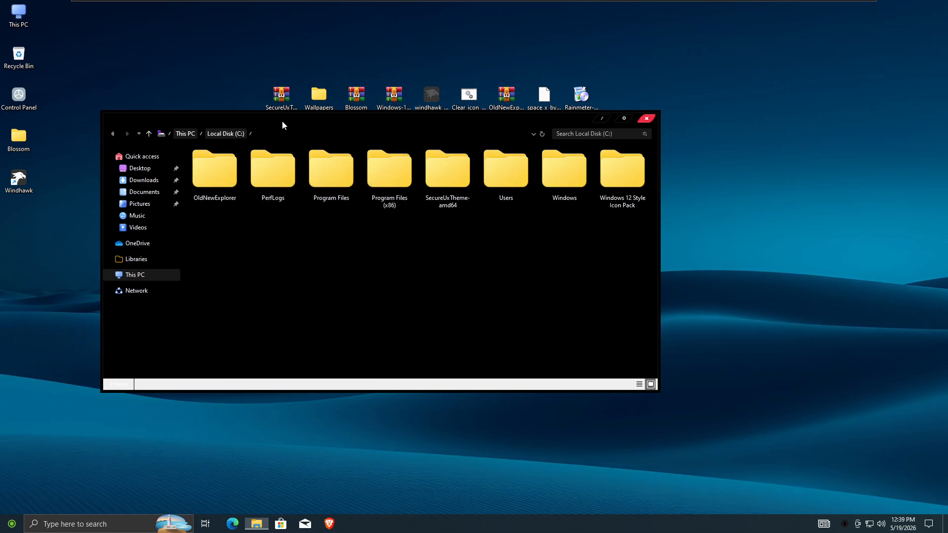
click(658, 129)
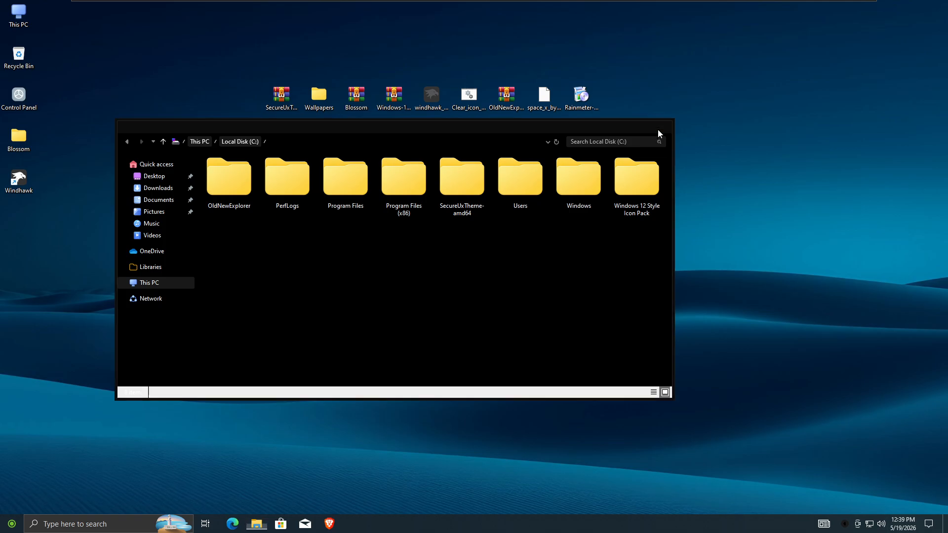
Install the 64-bit version of Rainmeter in English to C:\Program Files\Rainmeter, with launch on startup enabled
click(589, 98)
double_click(589, 97)
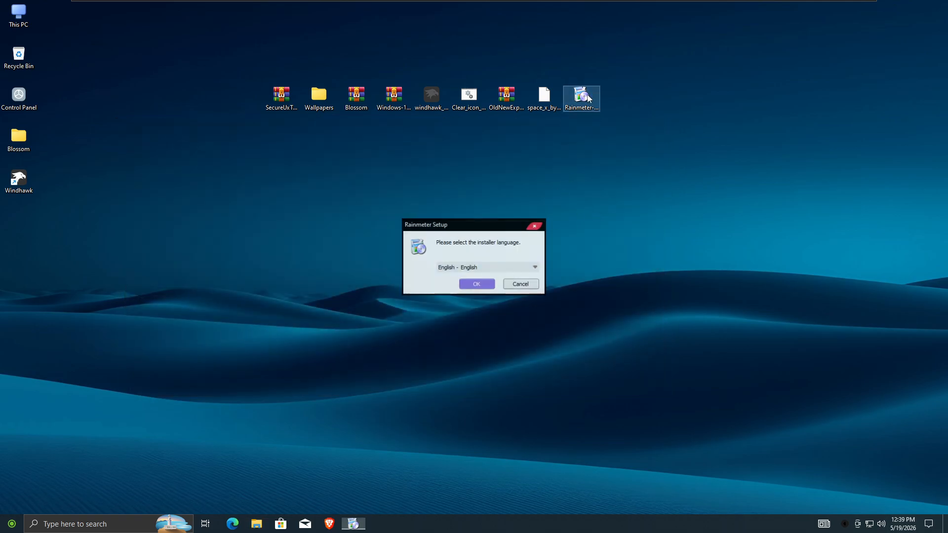
click(476, 284)
click(527, 340)
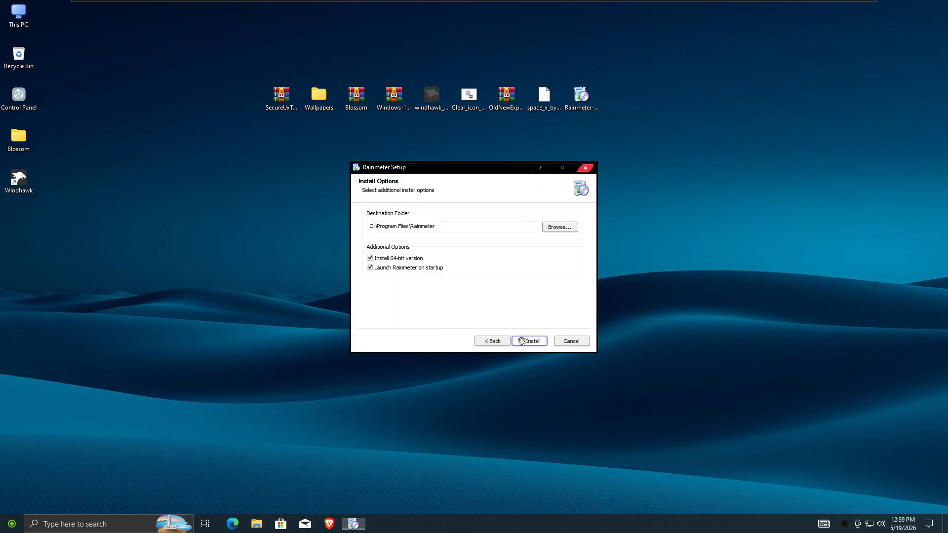
click(524, 341)
click(517, 339)
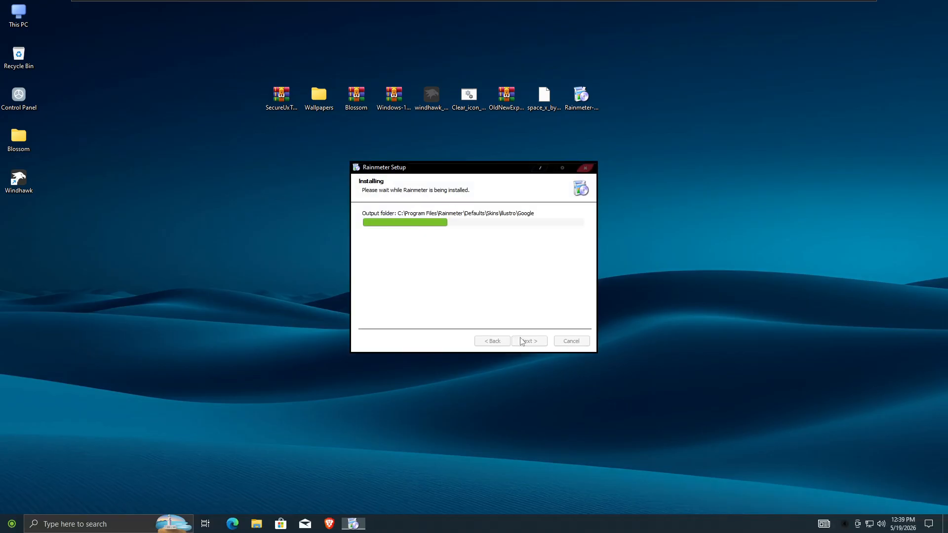
click(520, 343)
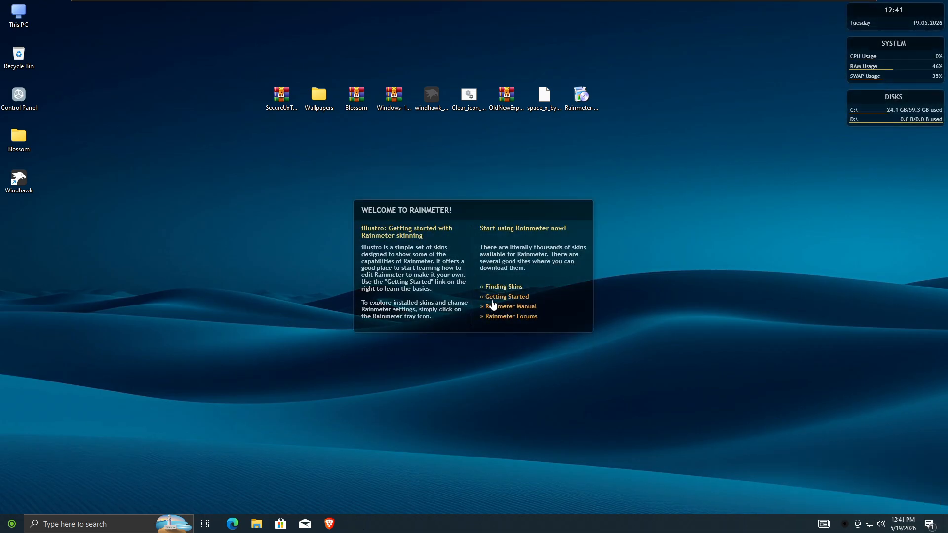
Unload Rainmeter's default welcome, disks, system and clock skins from the desktop
right_click(493, 300)
click(538, 410)
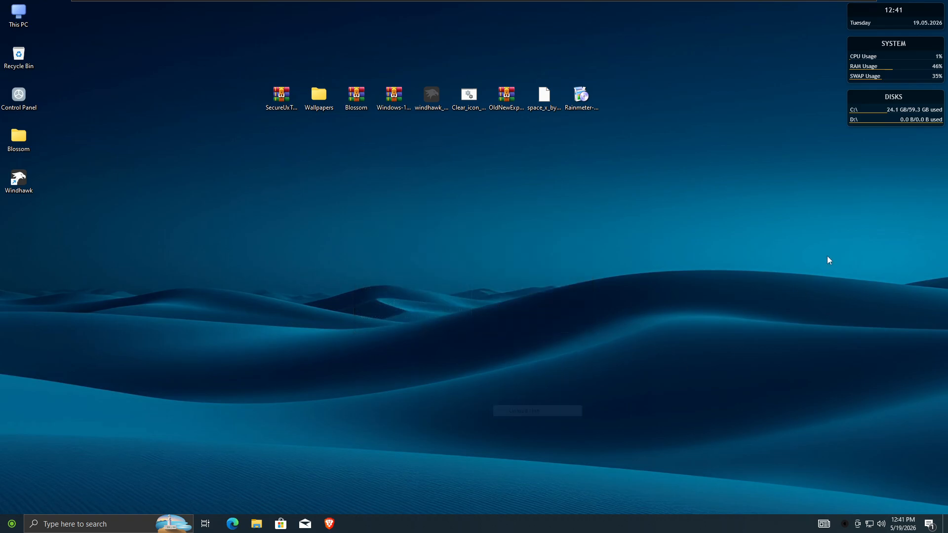
right_click(887, 120)
click(901, 229)
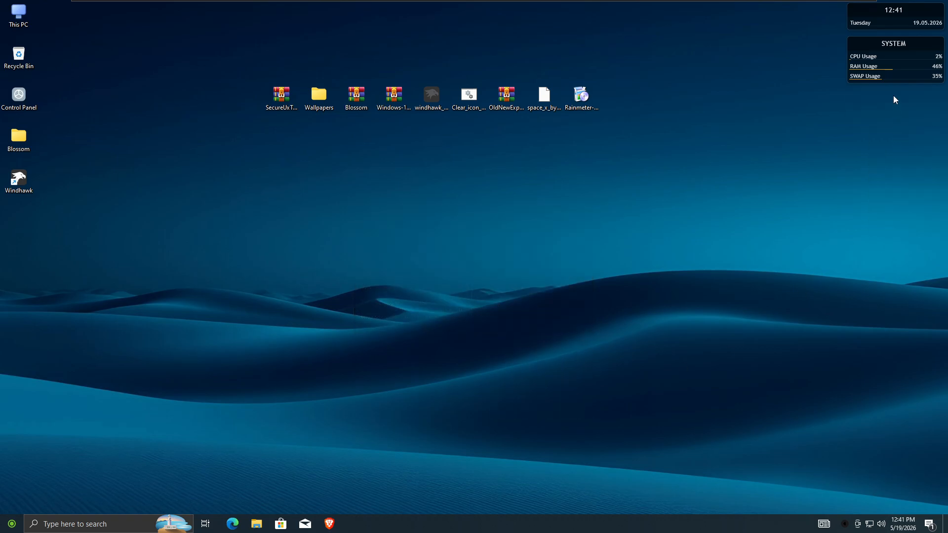
right_click(887, 72)
click(905, 180)
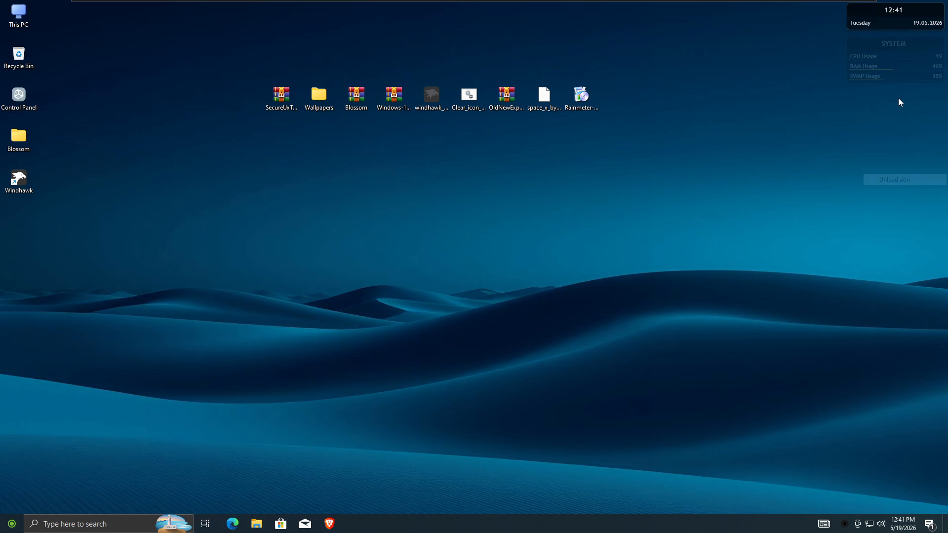
right_click(887, 25)
click(891, 135)
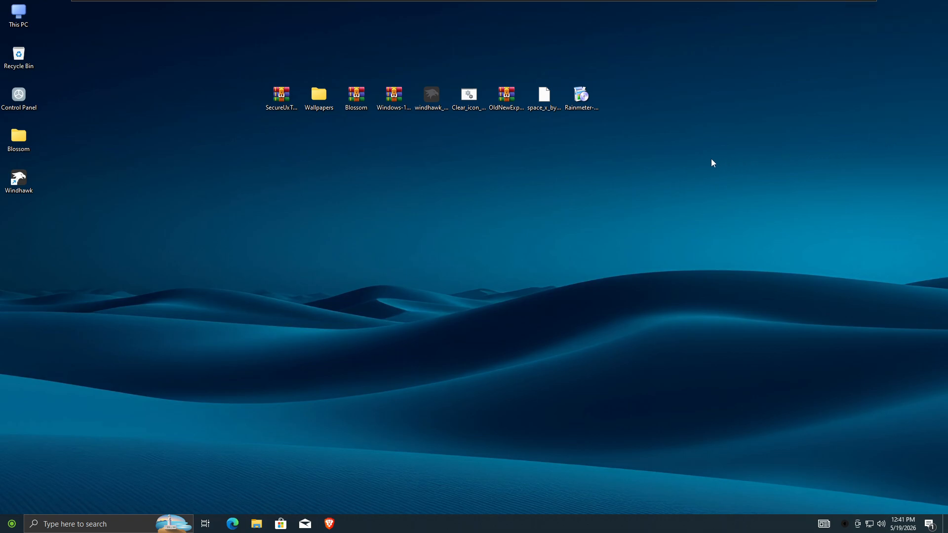
Install the Space-X Rainmeter skin package from the desktop without applying its included layout
right_click(551, 111)
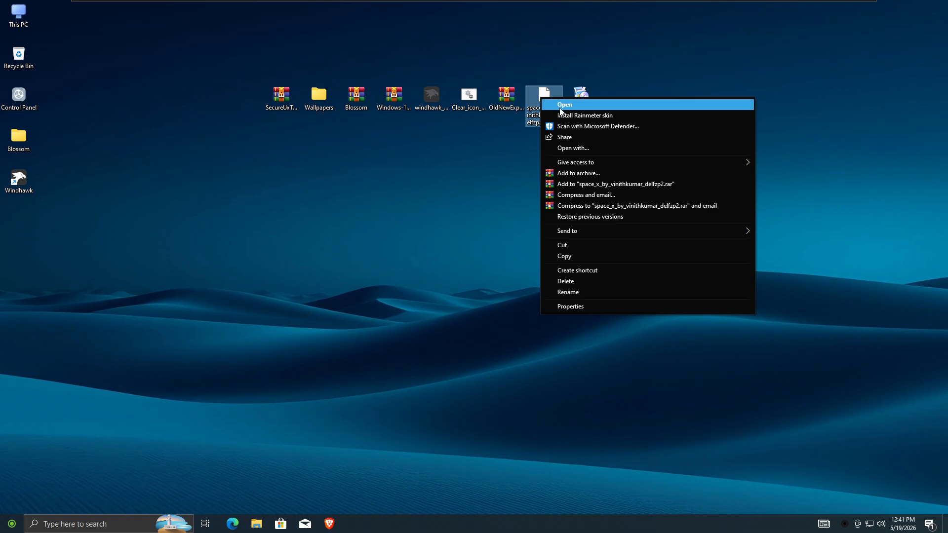
click(561, 107)
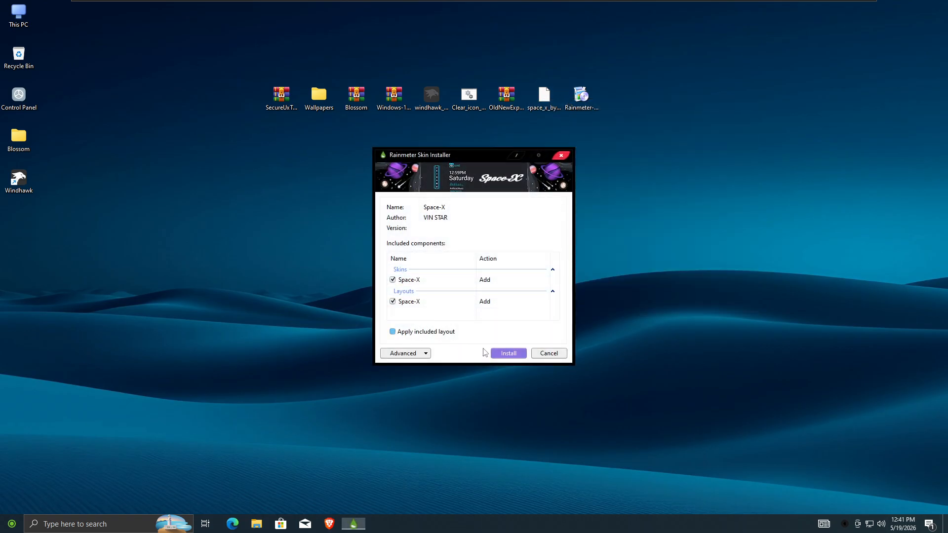
click(497, 353)
Hide the desktop icons and dismiss the Rainmeter update notification
right_click(353, 202)
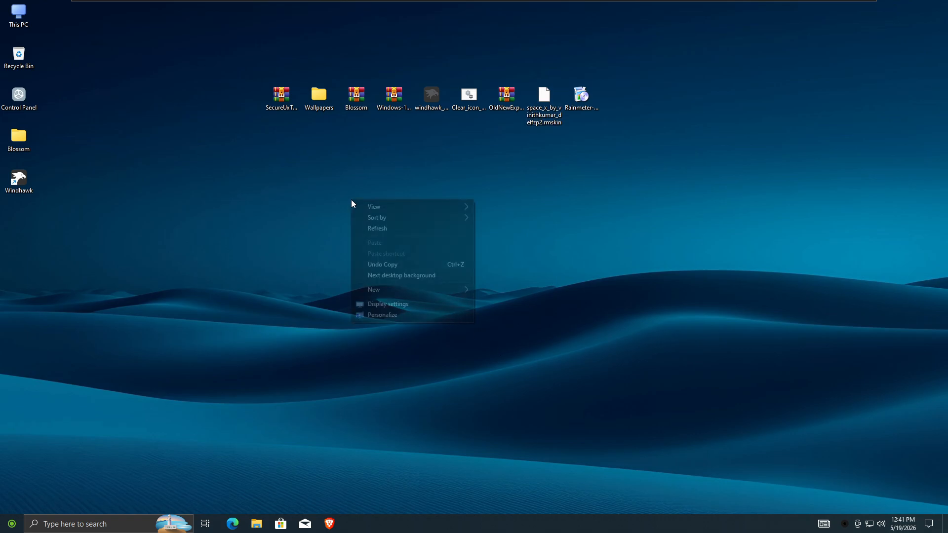
mouse_move(395, 207)
click(527, 273)
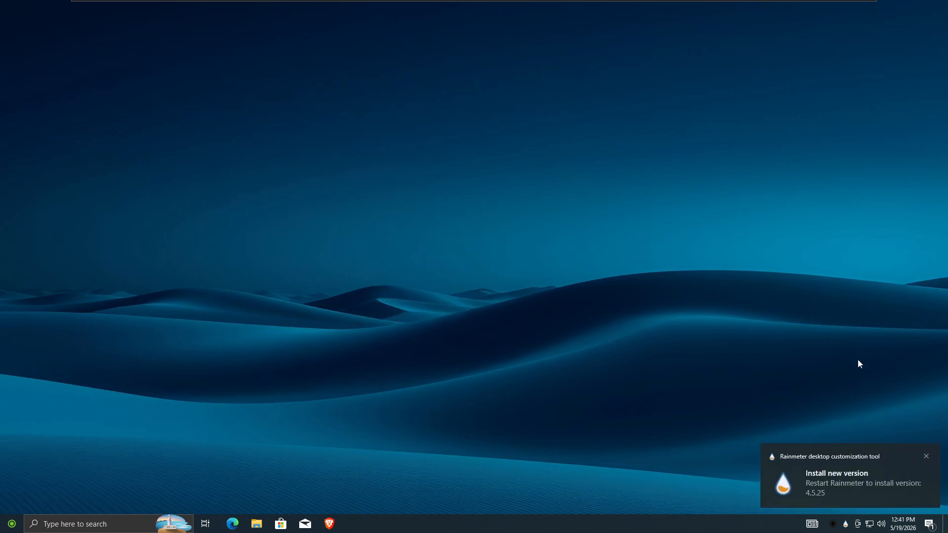
click(926, 456)
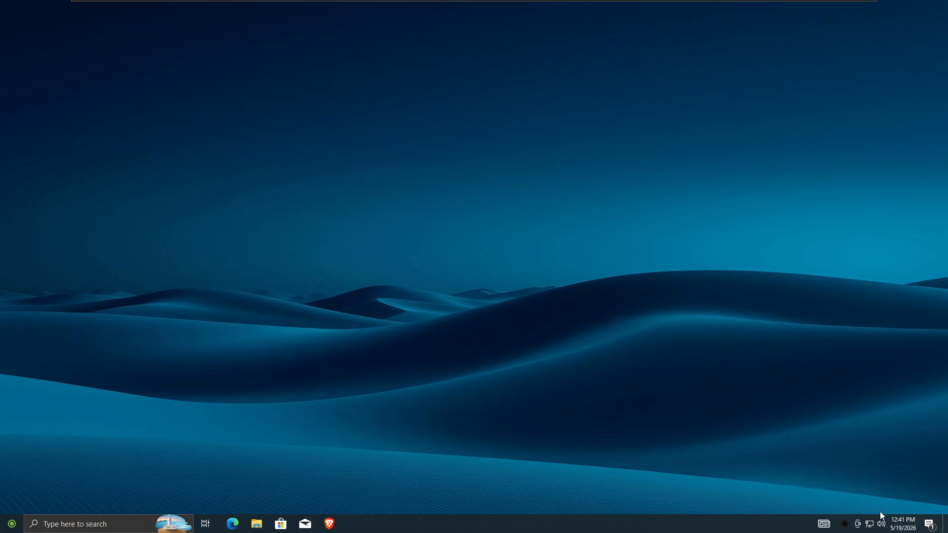
Load the Space-X Clock.ini skin from Rainmeter's skin manager and move the clock inward from the desktop's upper-left corner
click(845, 524)
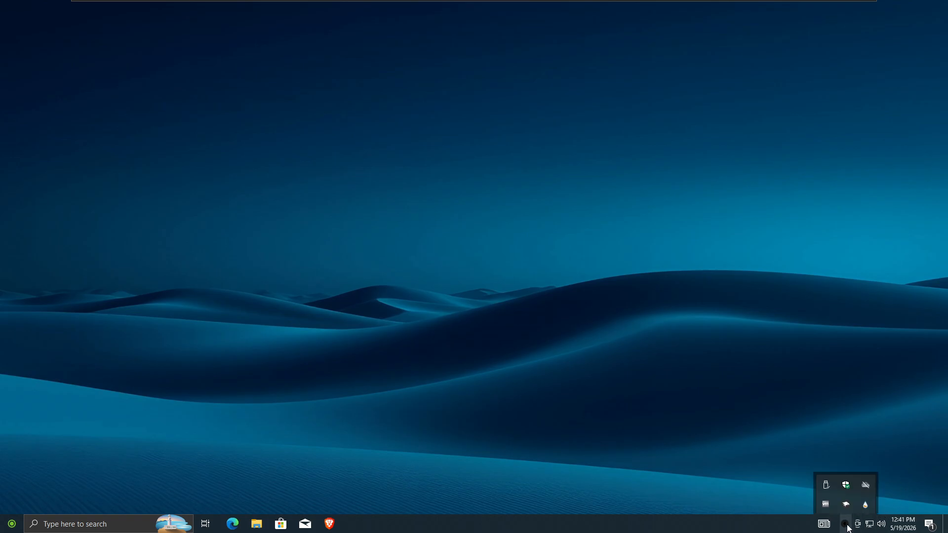
click(871, 508)
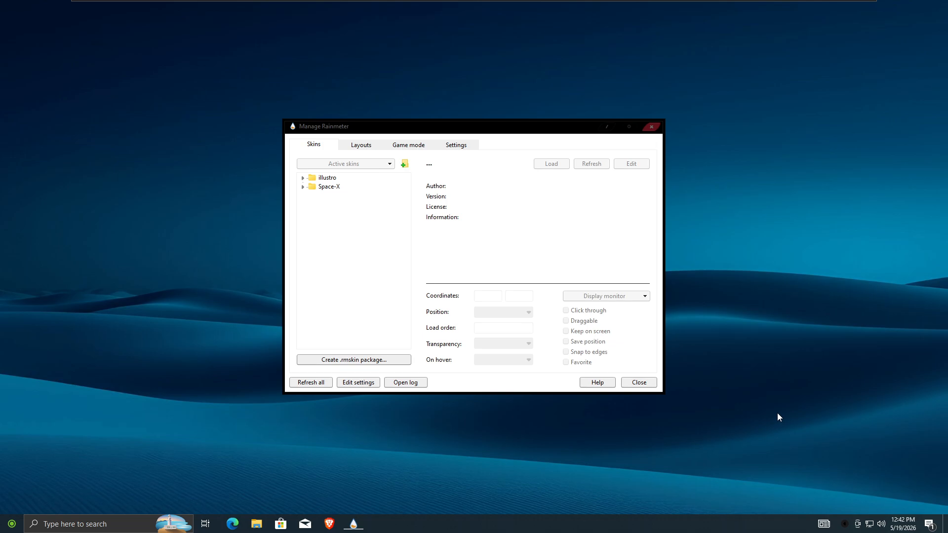
click(303, 187)
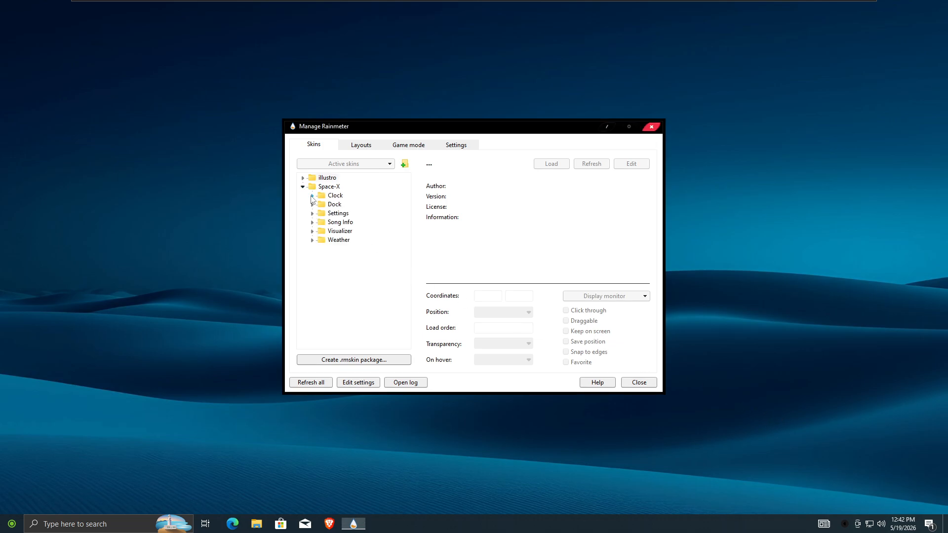
click(312, 196)
click(334, 205)
click(549, 163)
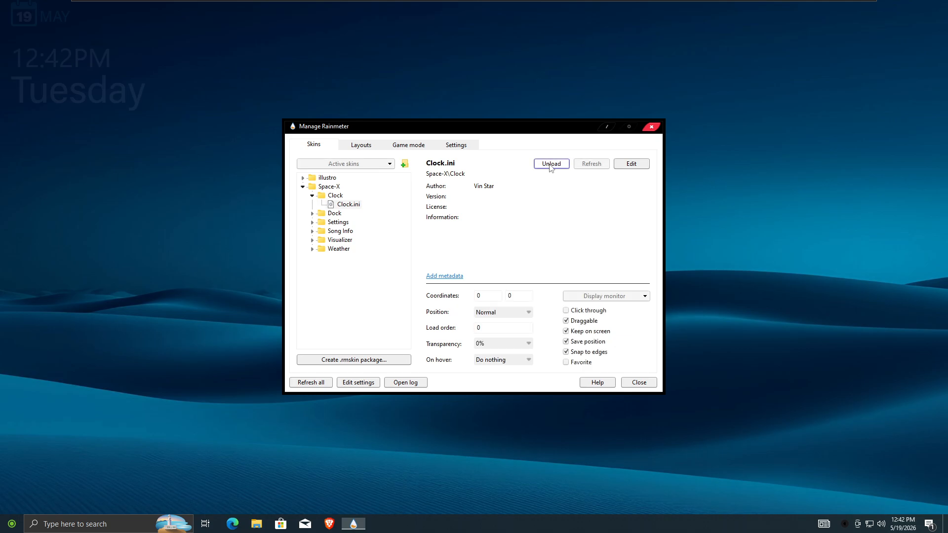
drag(100, 66, 138, 186)
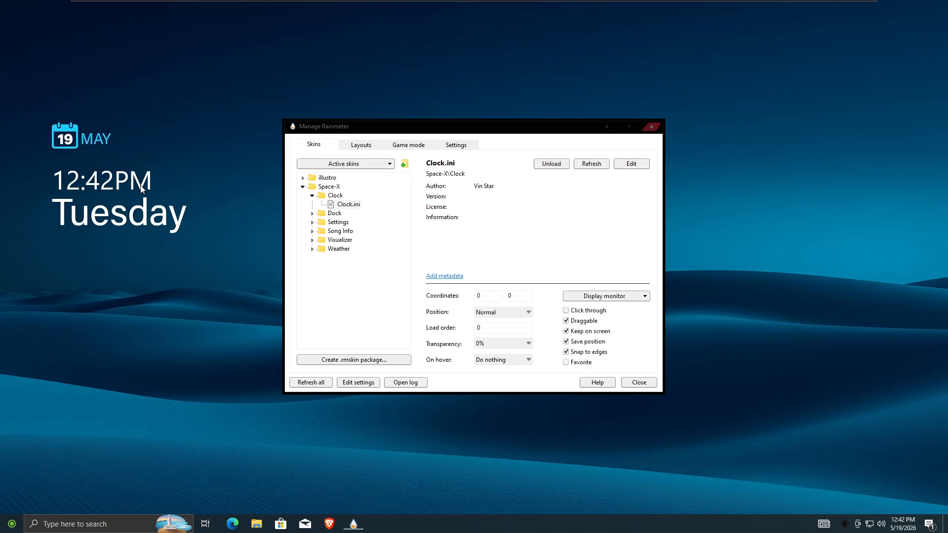
Set the taskbar to hide automatically in desktop mode and close the taskbar settings
right_click(459, 517)
click(471, 511)
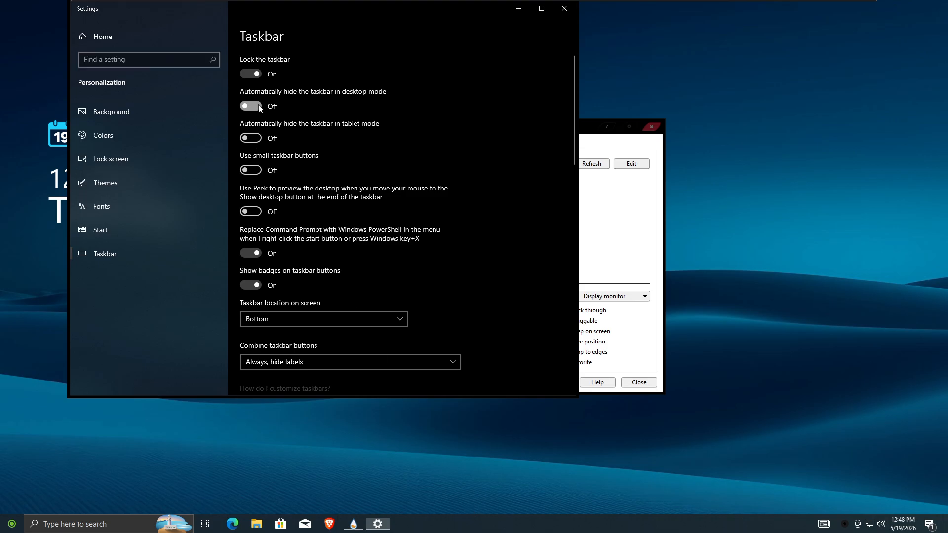
click(252, 105)
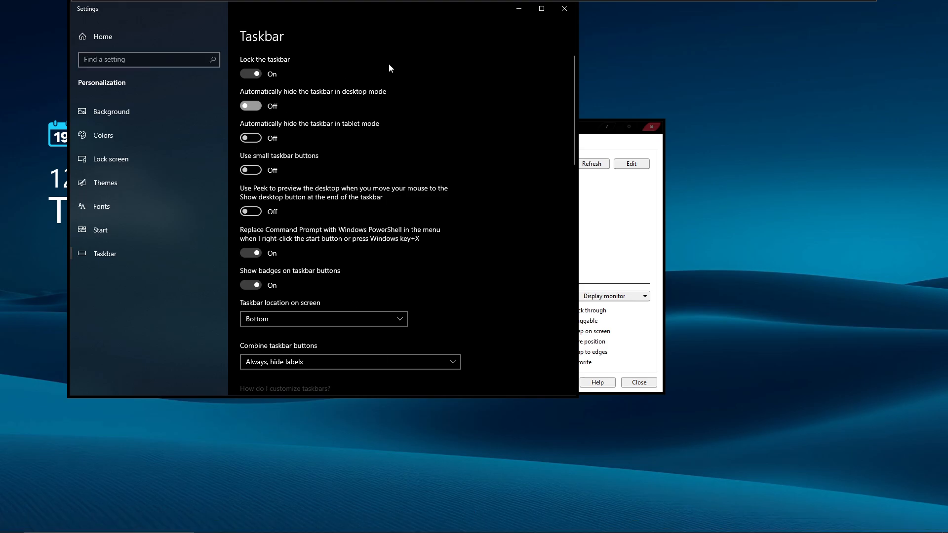
click(564, 8)
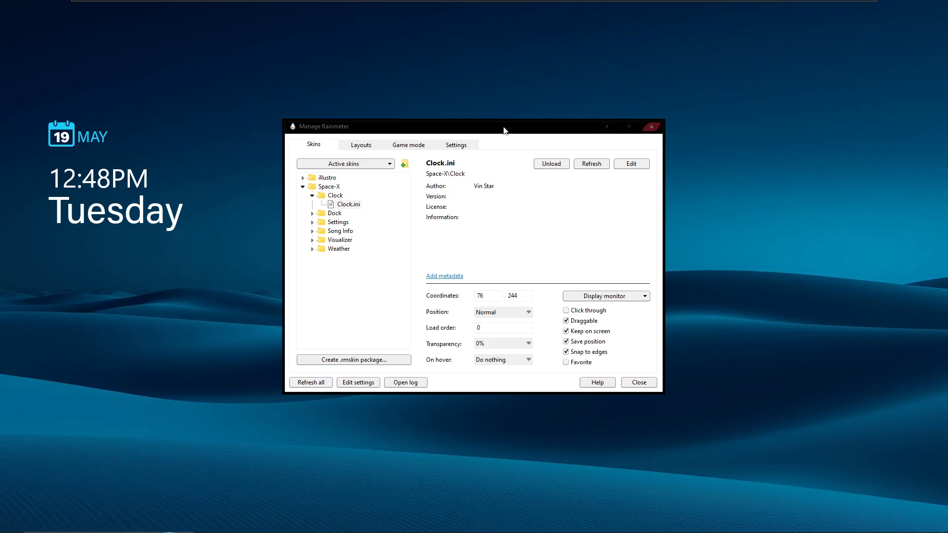
Load the Space-X Dock.ini skin, lower it along the desktop's left edge, and shift the clock to sit just right of it
drag(504, 130, 517, 75)
click(324, 159)
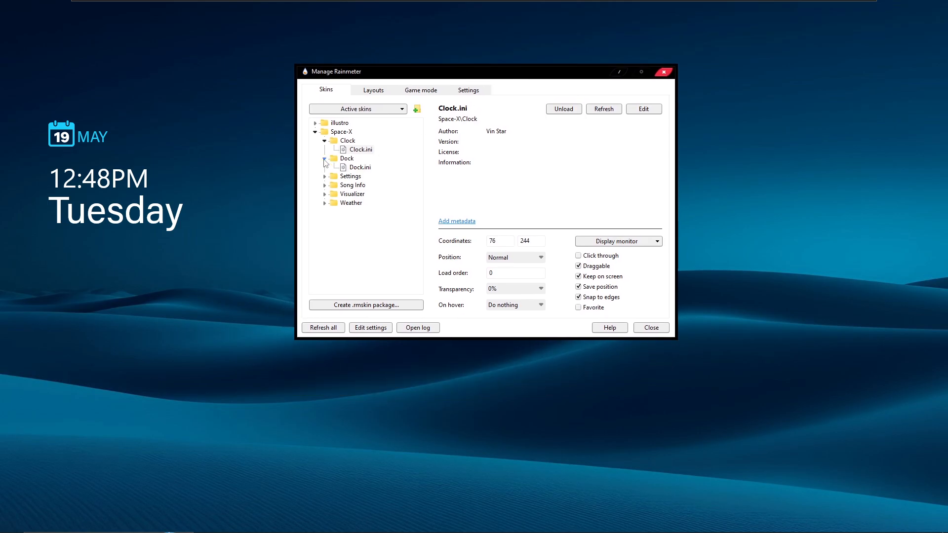
click(353, 167)
click(563, 109)
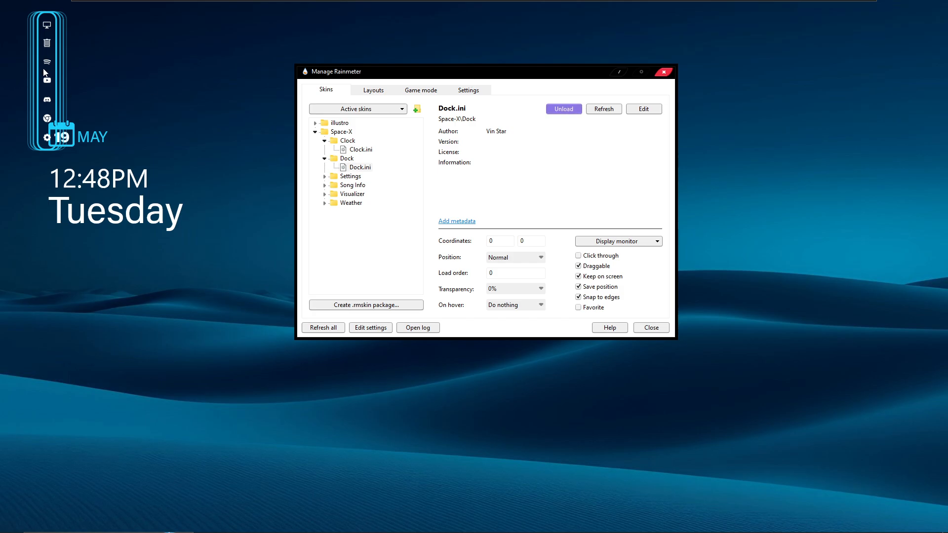
drag(45, 73, 14, 178)
drag(98, 184, 157, 190)
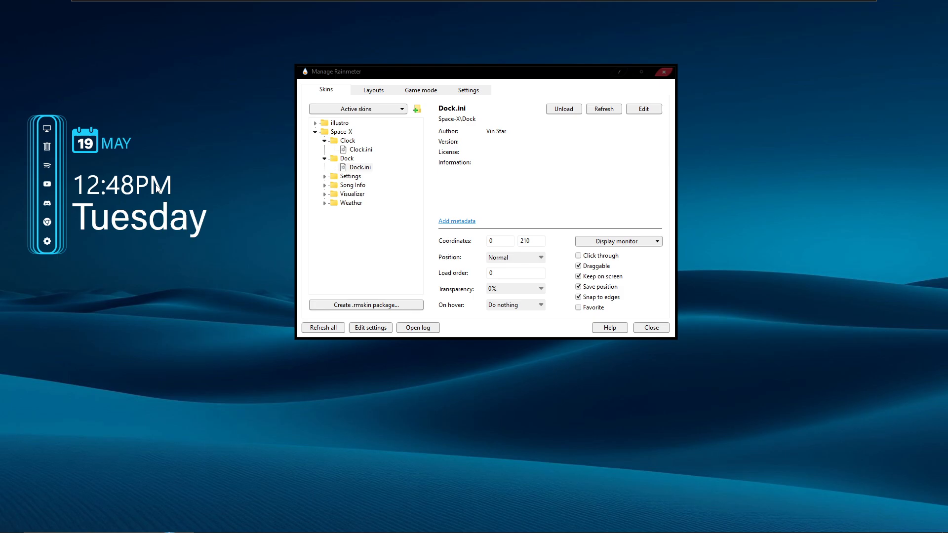
Load the Space-X Song Info.ini skin and place the music readout directly below the dock
click(324, 186)
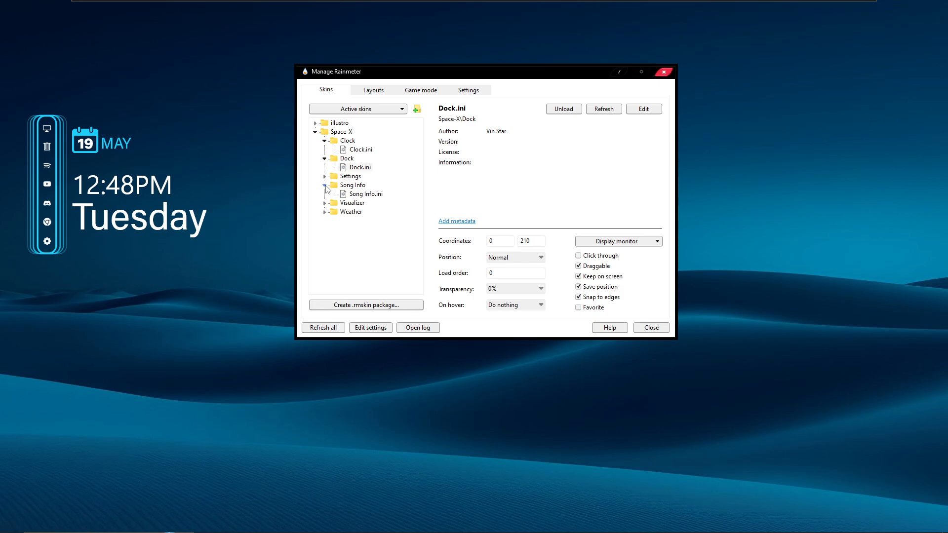
double_click(365, 193)
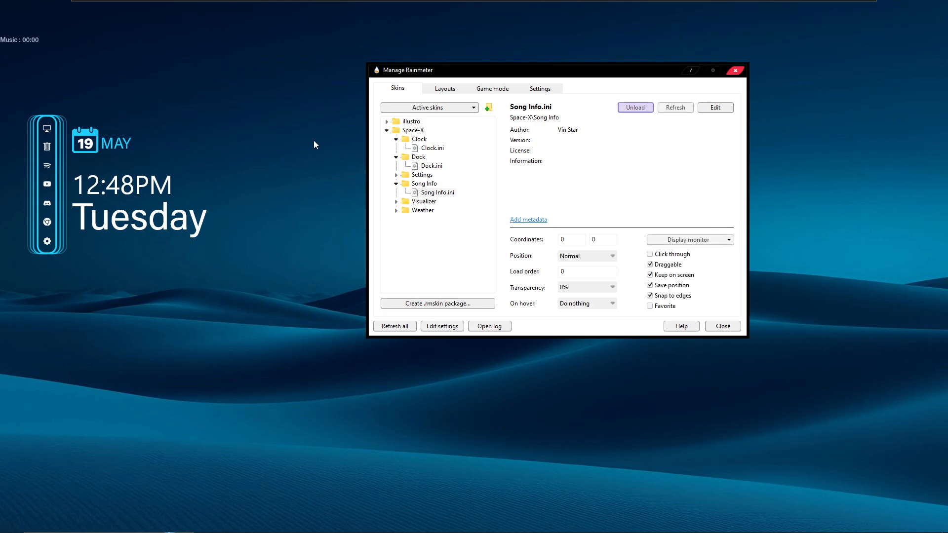
drag(31, 46, 54, 185)
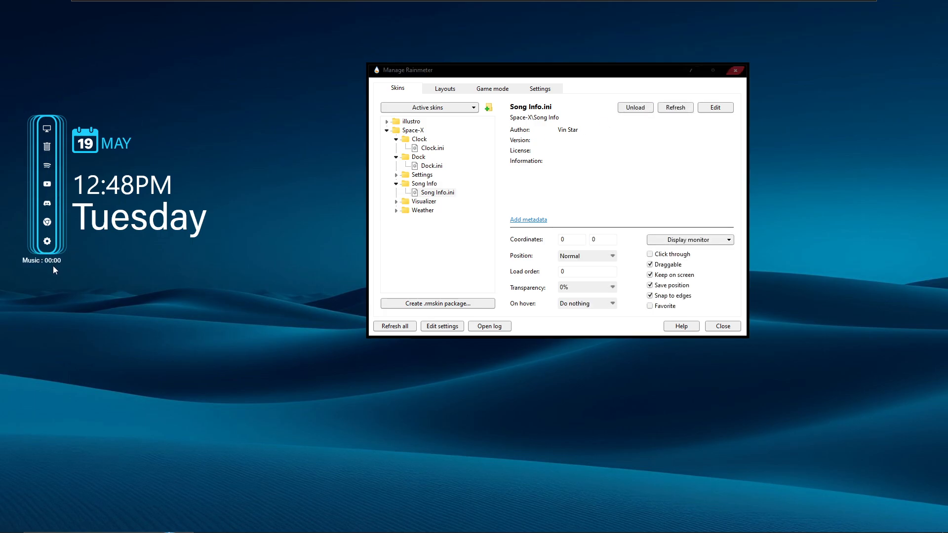
Load the Space-X Weather.ini skin and place the temperature readout below the weekday text of the clock
click(396, 210)
click(436, 219)
click(648, 107)
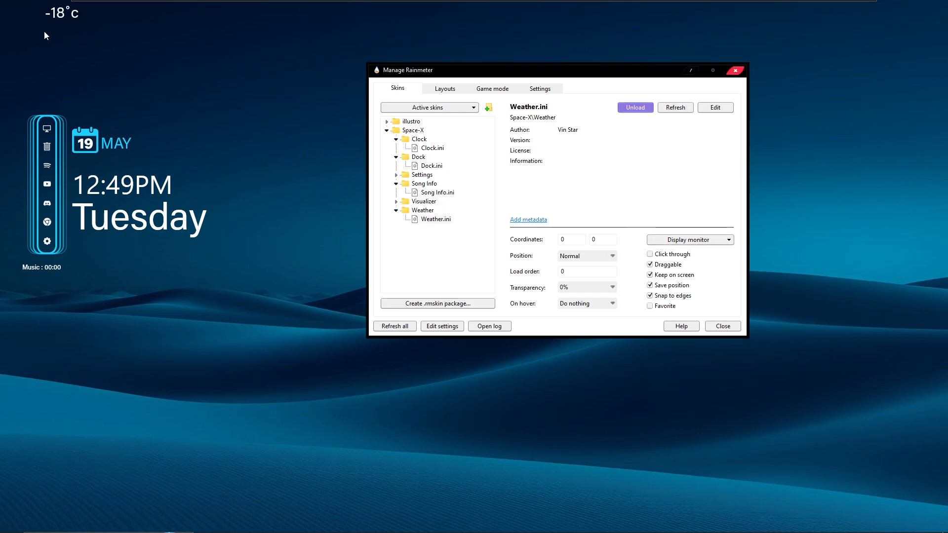
drag(57, 12, 129, 159)
drag(157, 259, 178, 260)
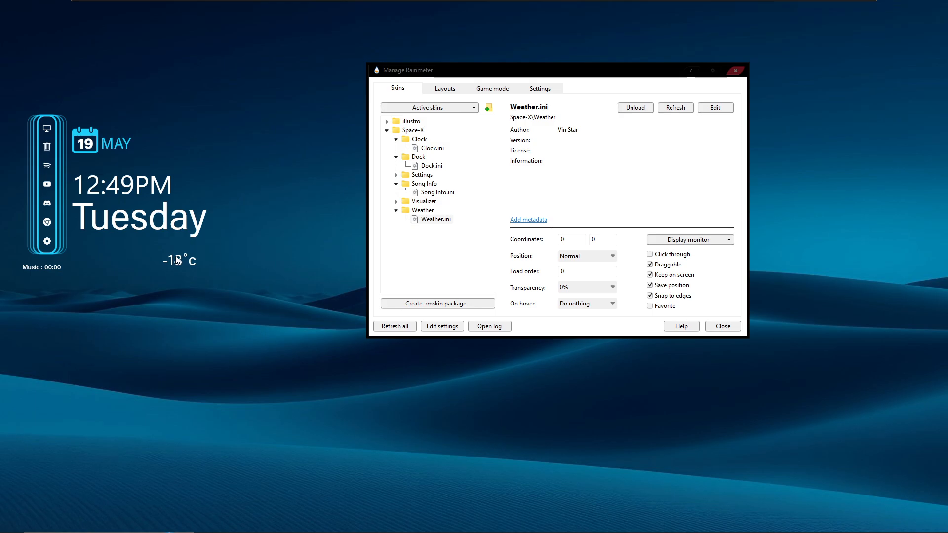
Nudge the song info, weather, dock and clock skins slightly down to even their spacing, and close the skin manager
drag(43, 270, 42, 282)
drag(182, 256, 182, 271)
mouse_move(37, 224)
mouse_down()
mouse_move(37, 238)
mouse_move(37, 230)
mouse_up()
drag(136, 228, 142, 234)
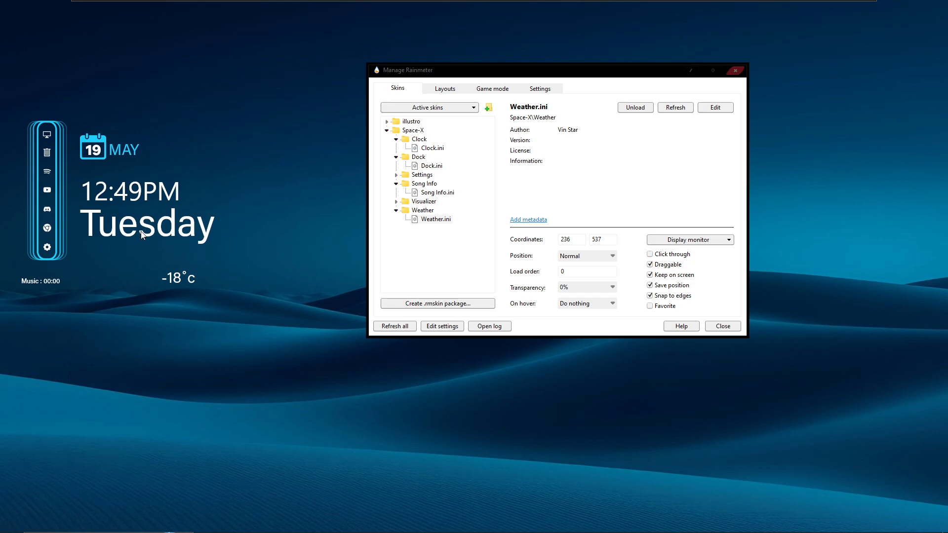
click(738, 71)
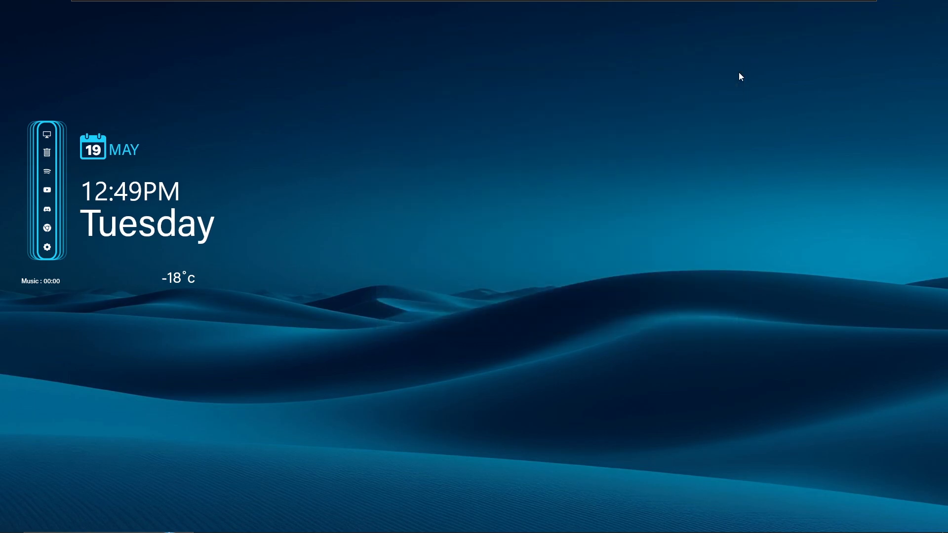
Open Local Disk (C:) in File Explorer to examine the themed window and folder icons
mouse_move(325, 532)
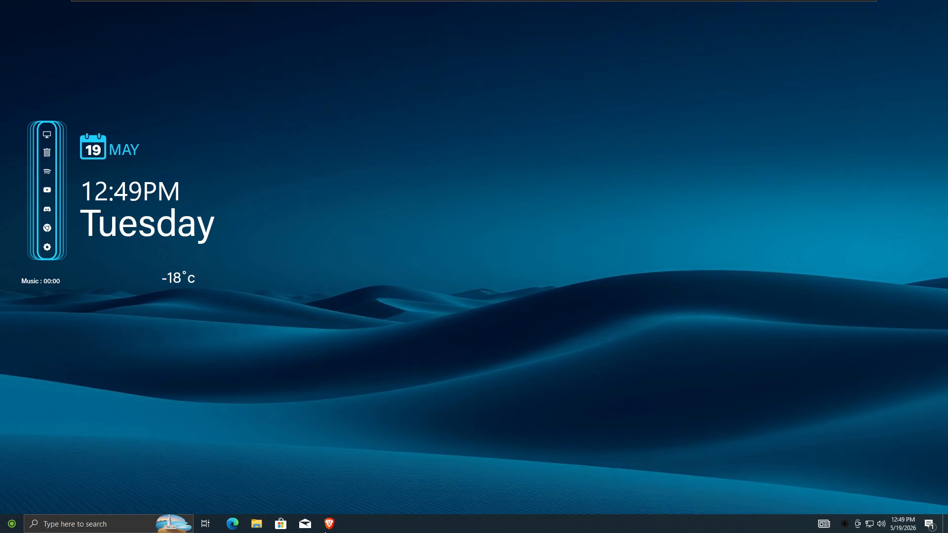
click(257, 524)
drag(344, 136, 381, 150)
click(192, 294)
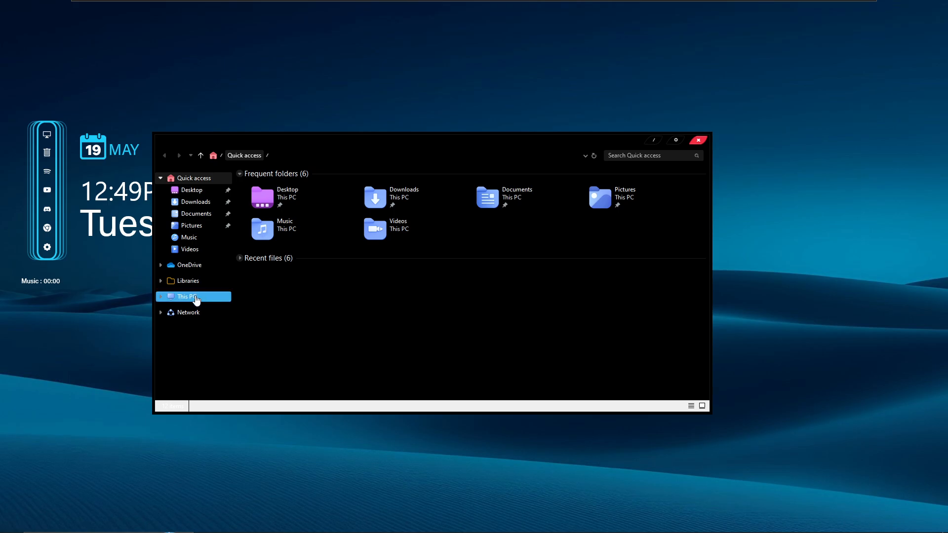
double_click(290, 194)
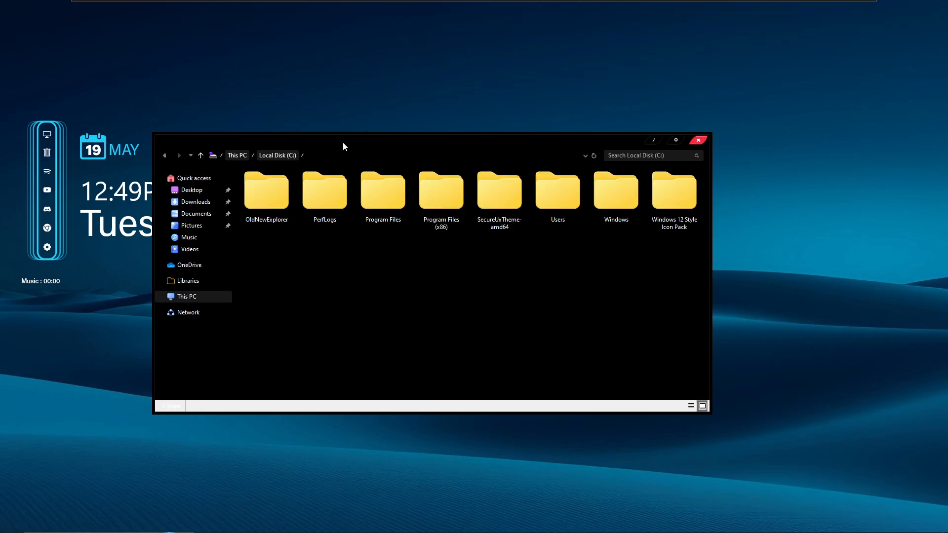
drag(345, 144, 352, 156)
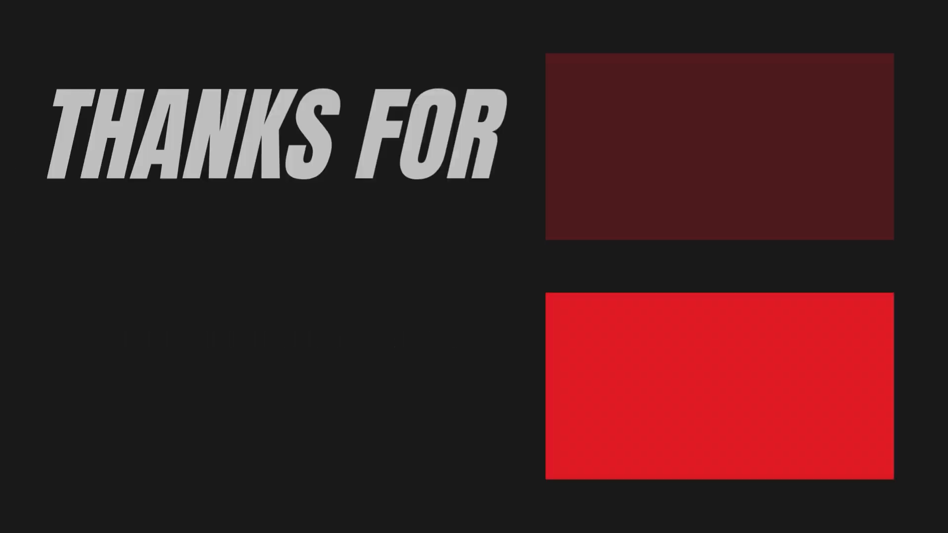